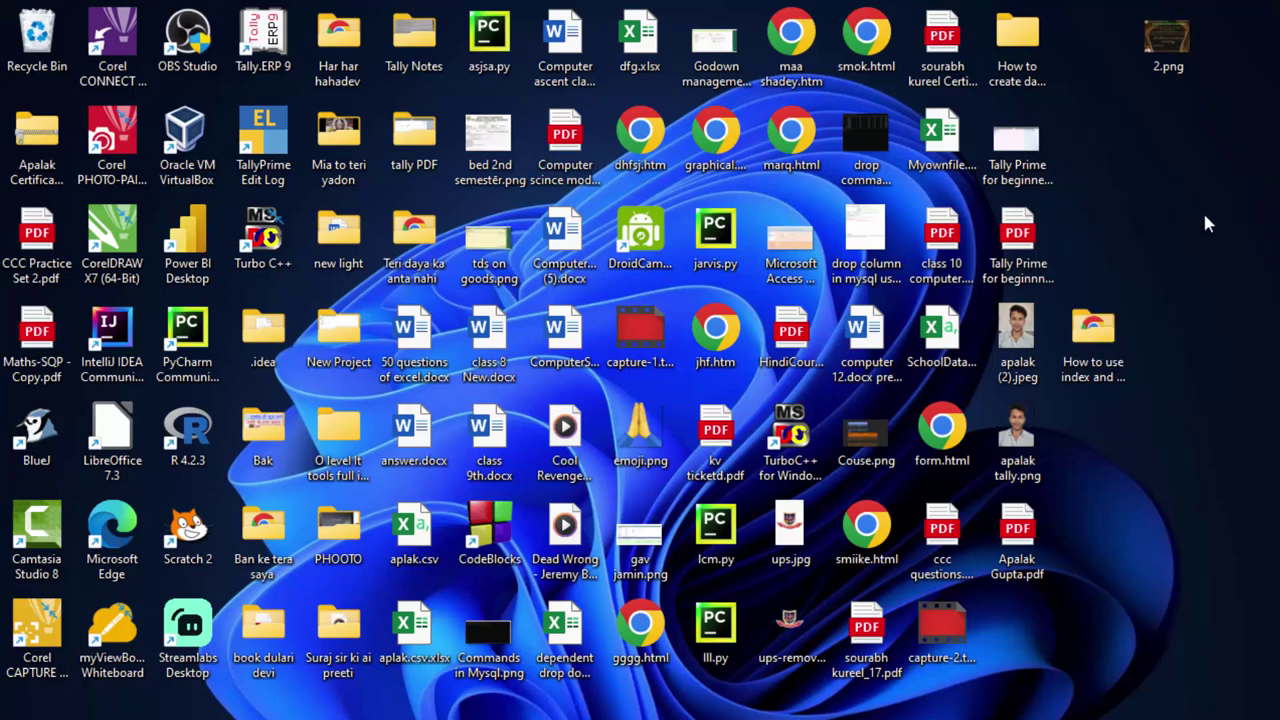
- Refresh the desktop, then find the logo image Hannah.jpg on Local Disk (E:) and open it for viewing
{"action": "right_click", "coordinate": [1258, 215]}
{"action": "left_click", "coordinate": [1189, 265]}
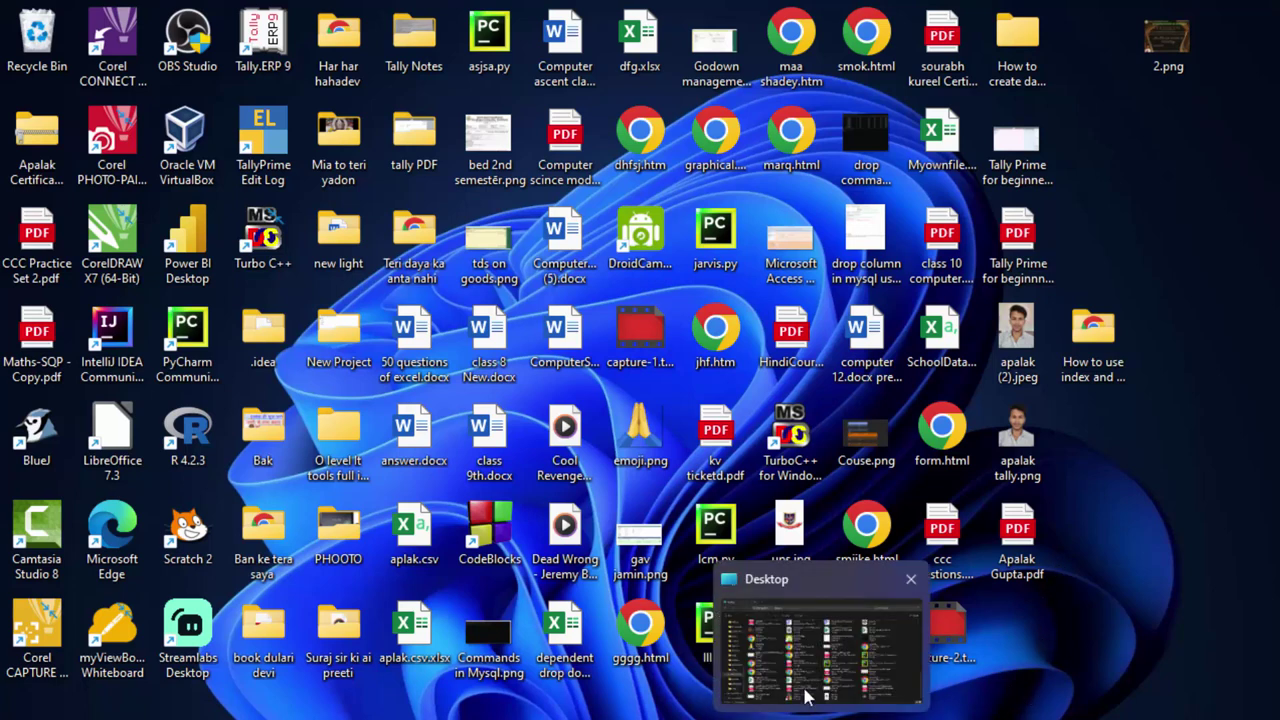
{"action": "left_click", "coordinate": [806, 697]}
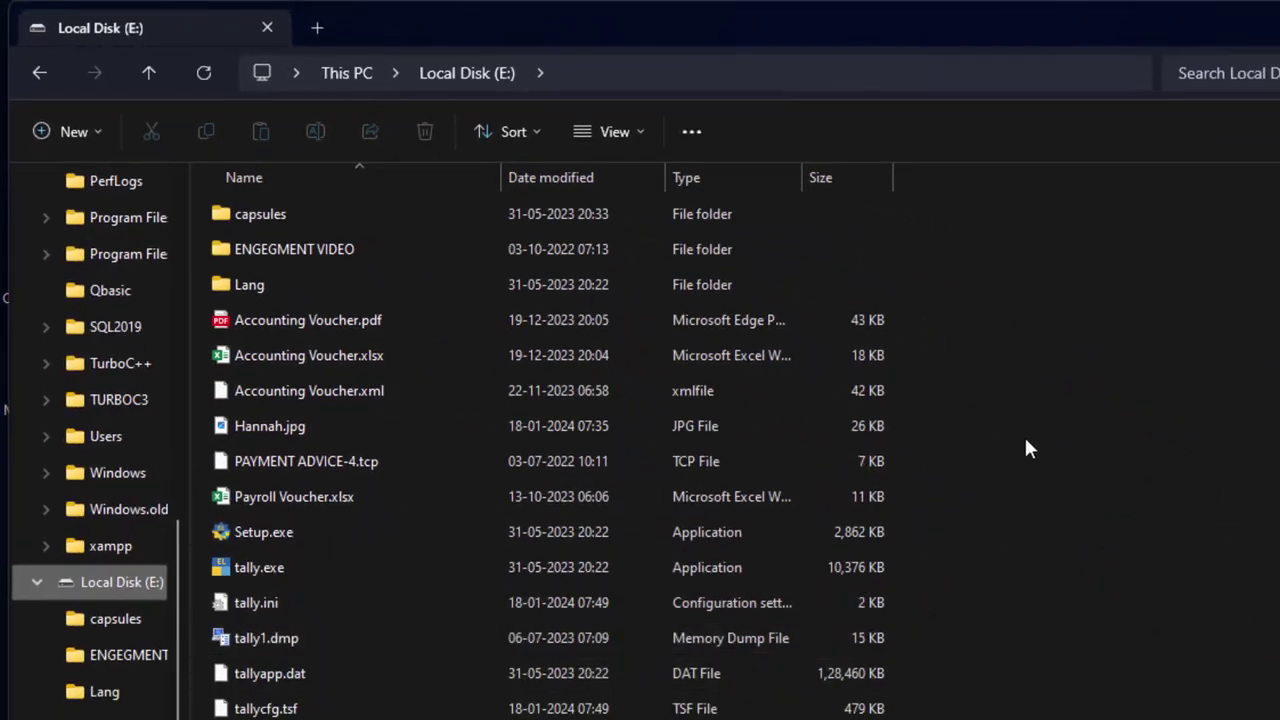
{"action": "scroll", "coordinate": [1111, 566], "scroll_direction": "down", "scroll_amount": 2}
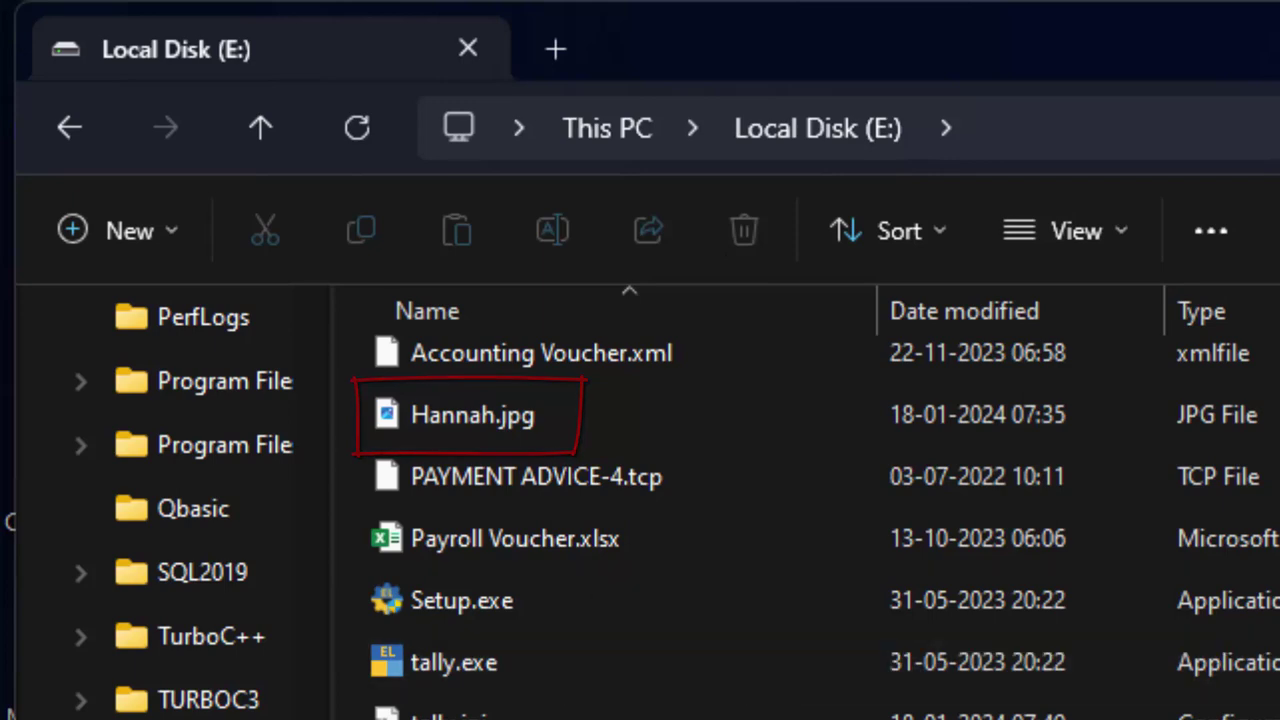
{"action": "scroll", "coordinate": [700, 520], "scroll_direction": "up", "scroll_amount": 2}
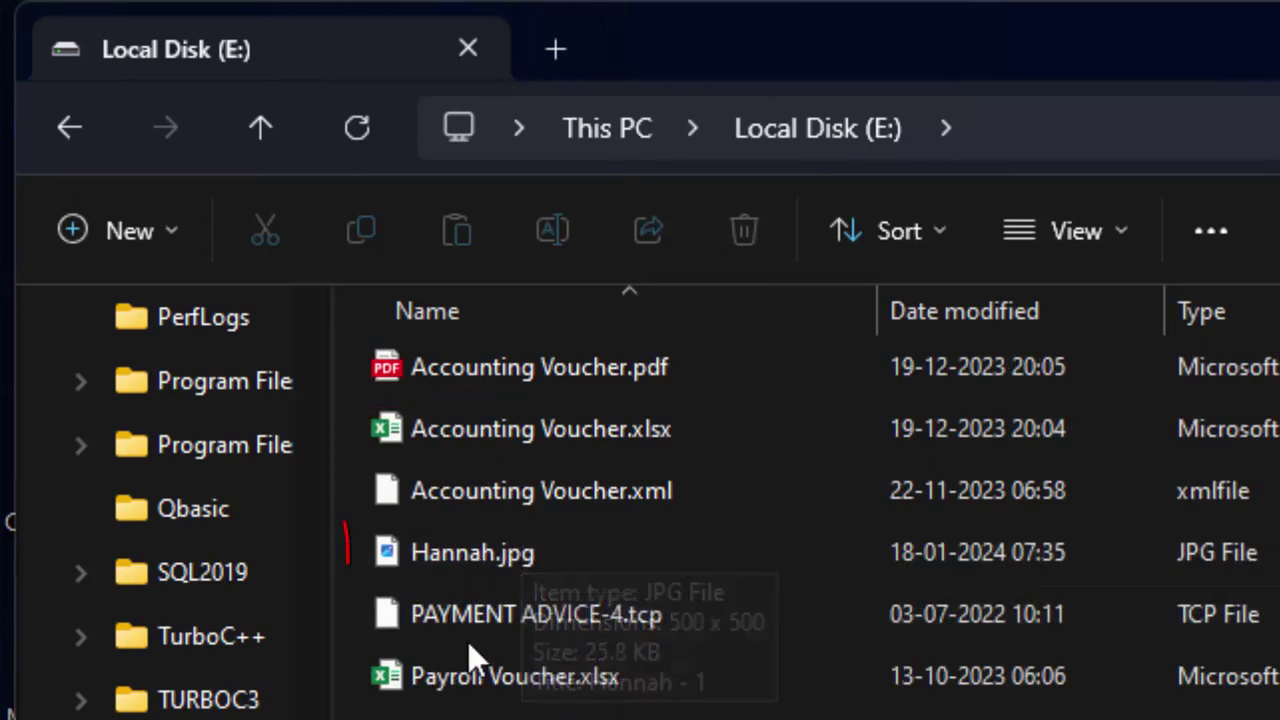
{"action": "left_click", "coordinate": [489, 563]}
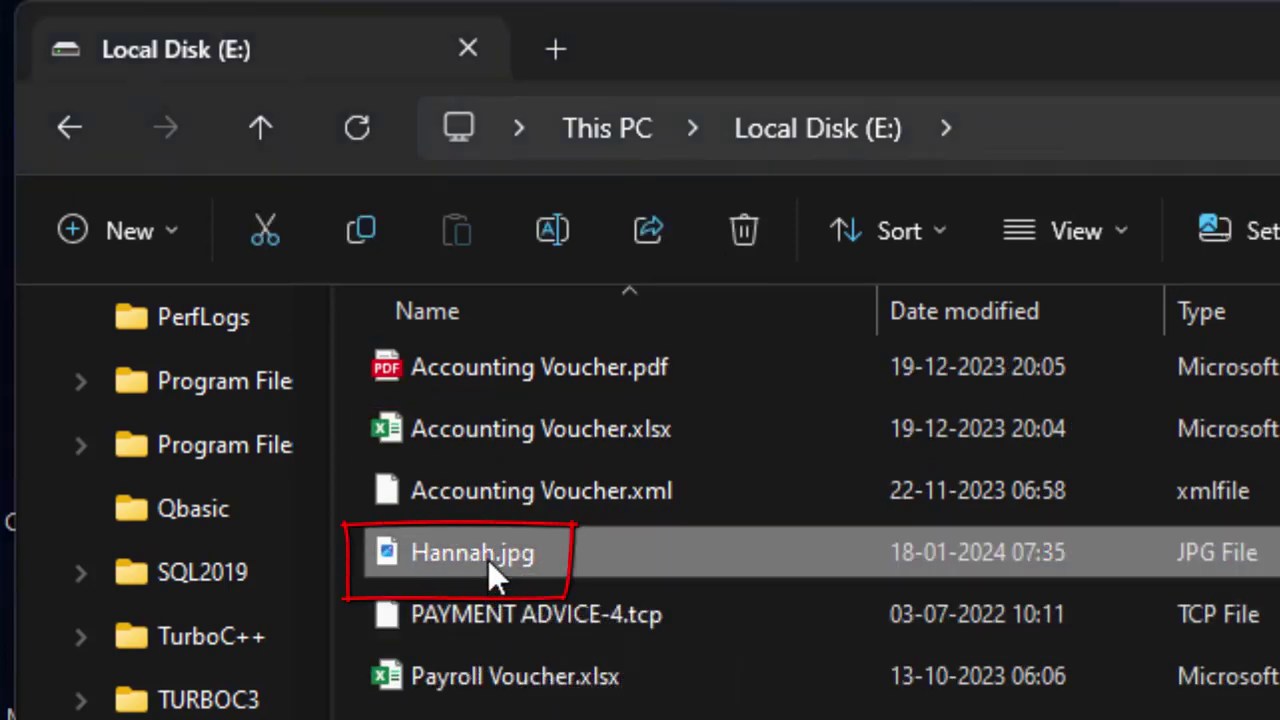
{"action": "double_click", "coordinate": [488, 560]}
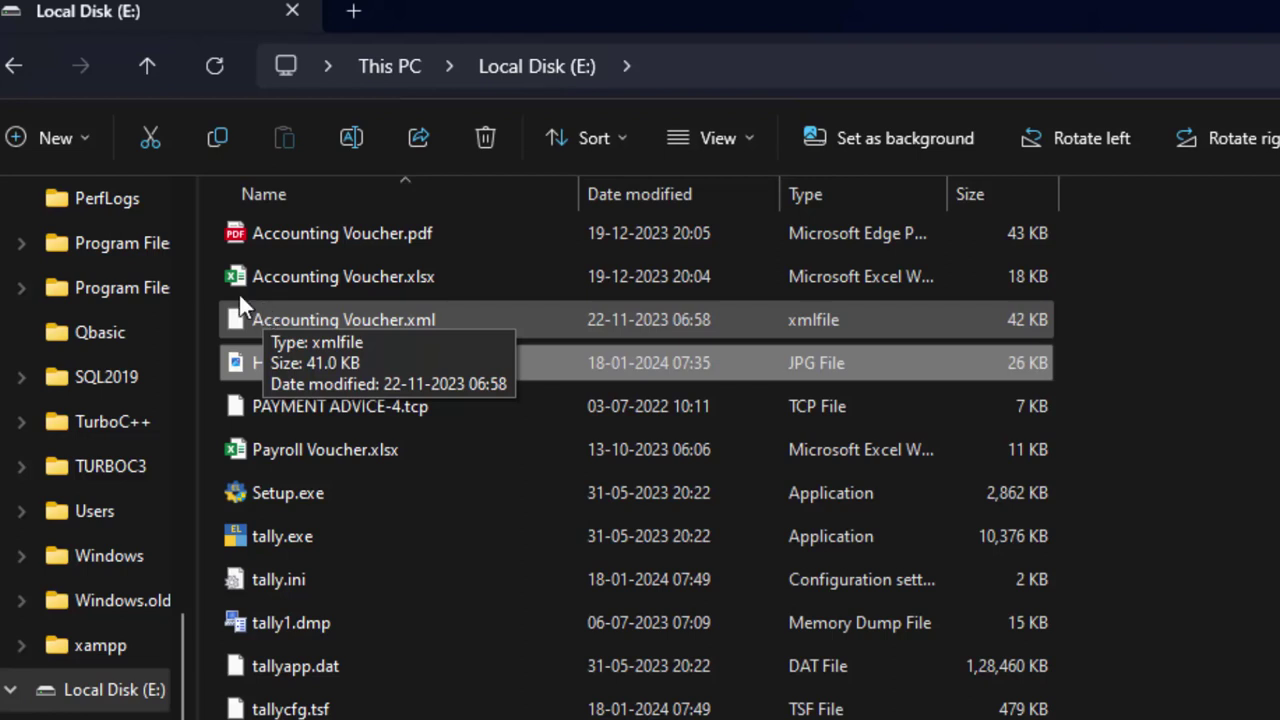
- Copy the logo image's folder path E:\ and put the File Explorer window away
{"action": "left_click", "coordinate": [677, 64]}
{"action": "left_click", "coordinate": [677, 66]}
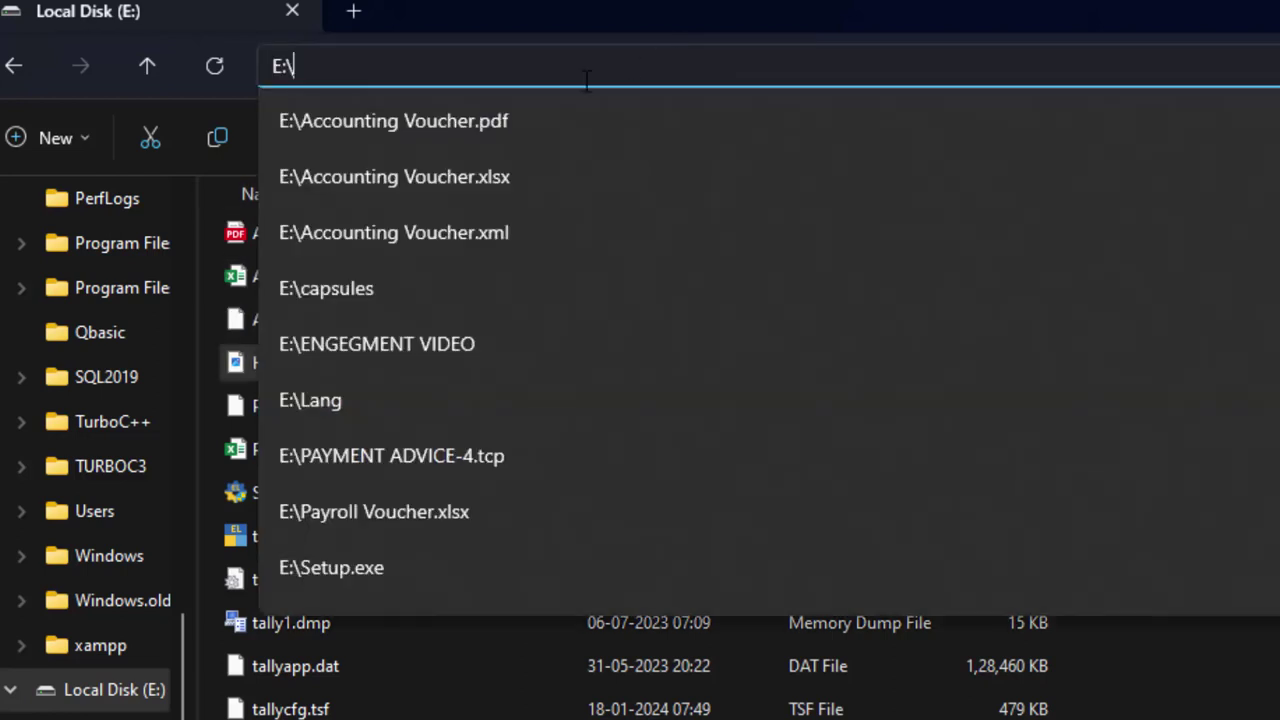
{"action": "double_click", "coordinate": [283, 64]}
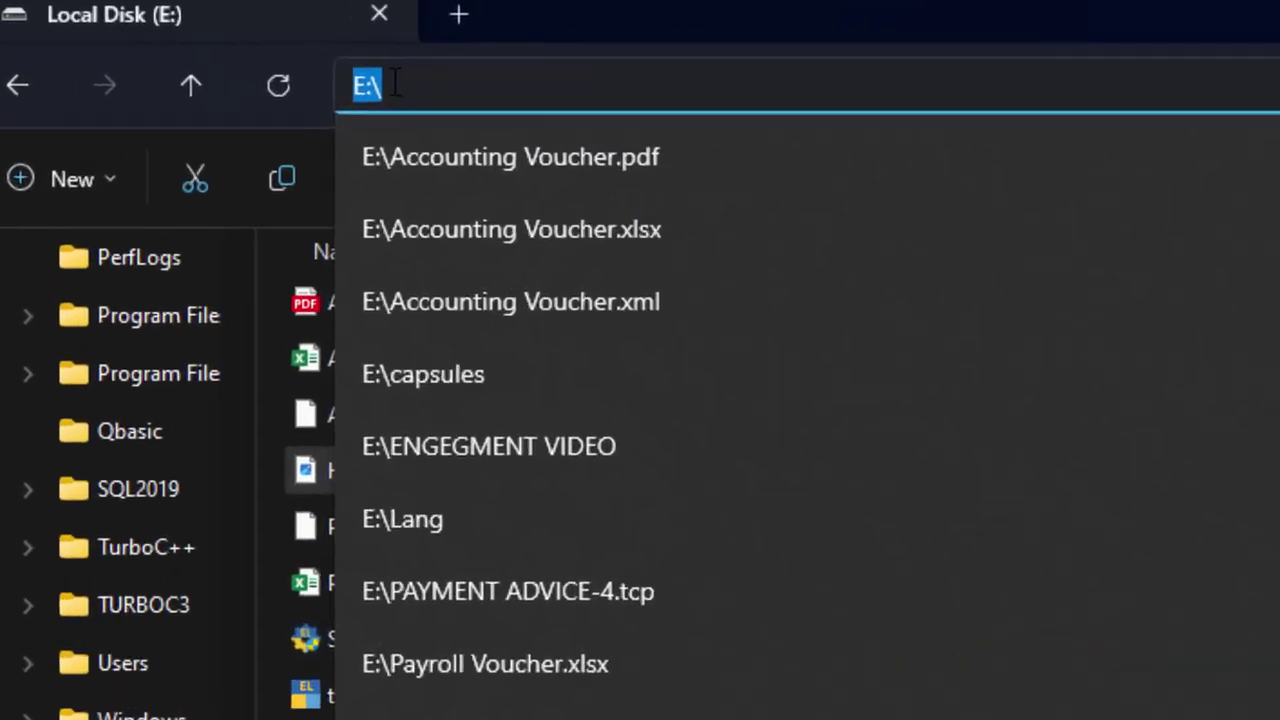
{"action": "right_click", "coordinate": [282, 64]}
{"action": "left_click", "coordinate": [714, 277]}
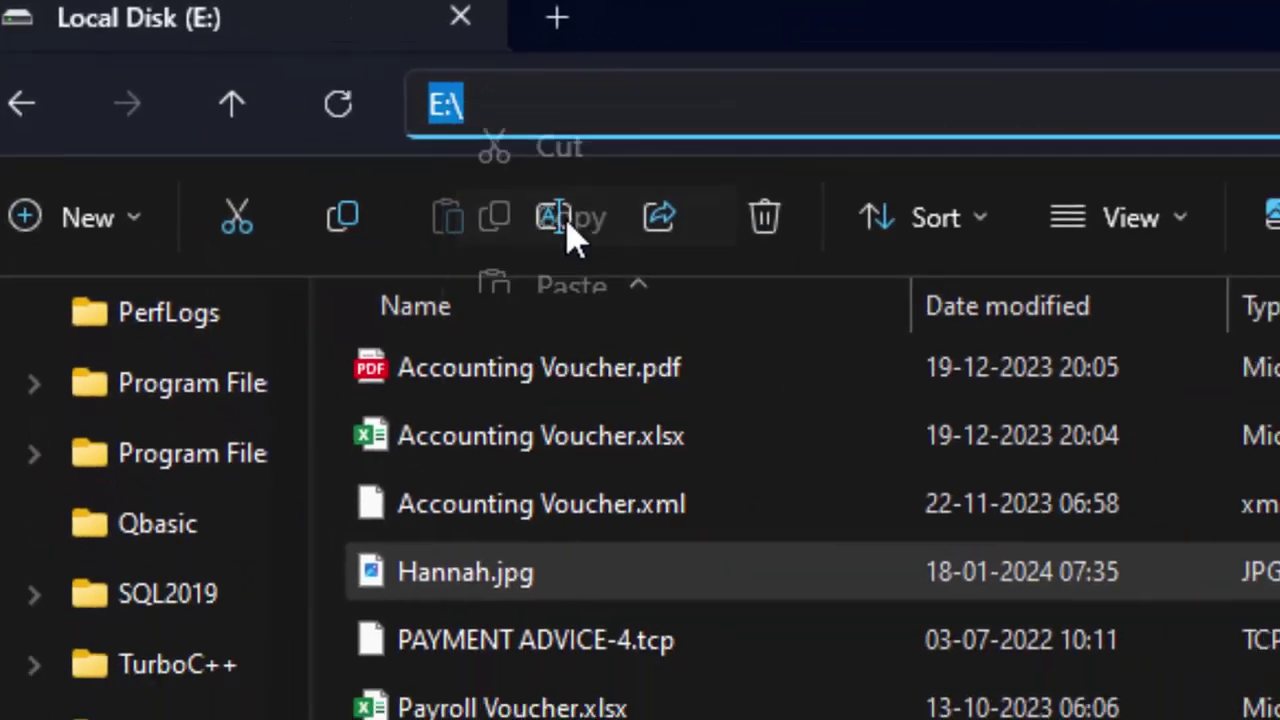
{"action": "left_click", "coordinate": [1266, 6]}
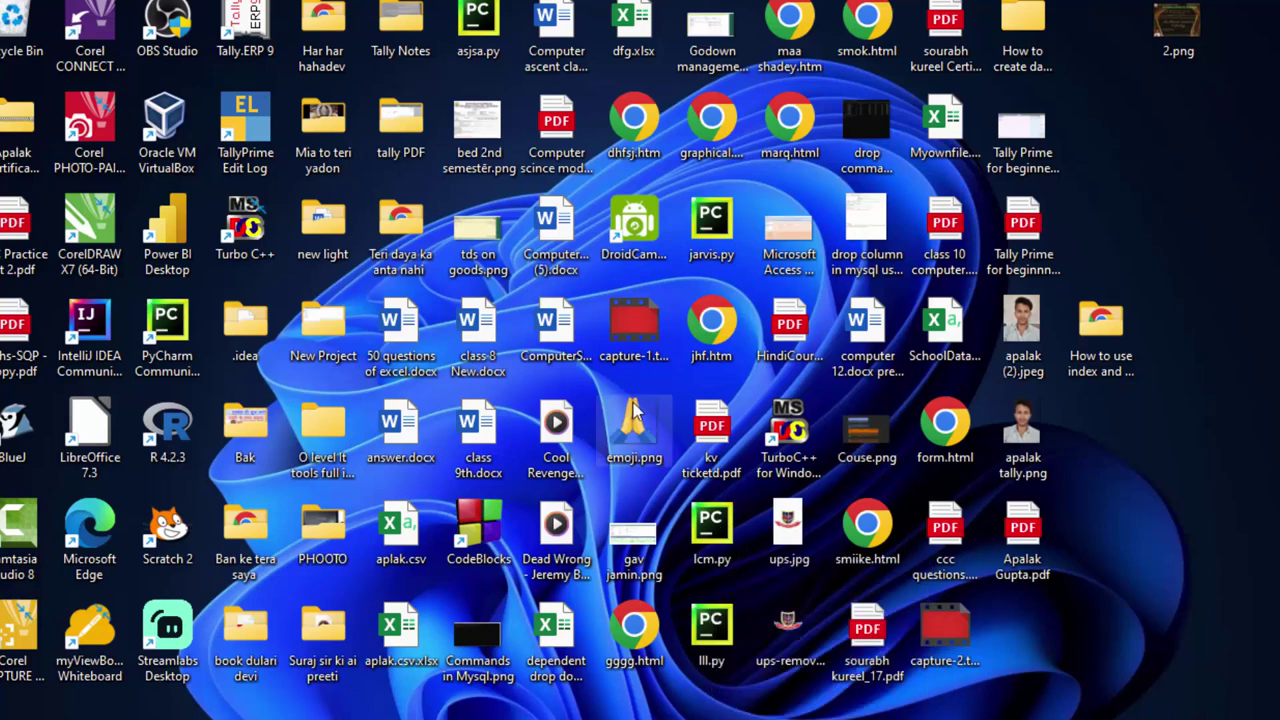
- Switch to TallyPrime Edit Log and open its print configuration
{"action": "double_click", "coordinate": [252, 118]}
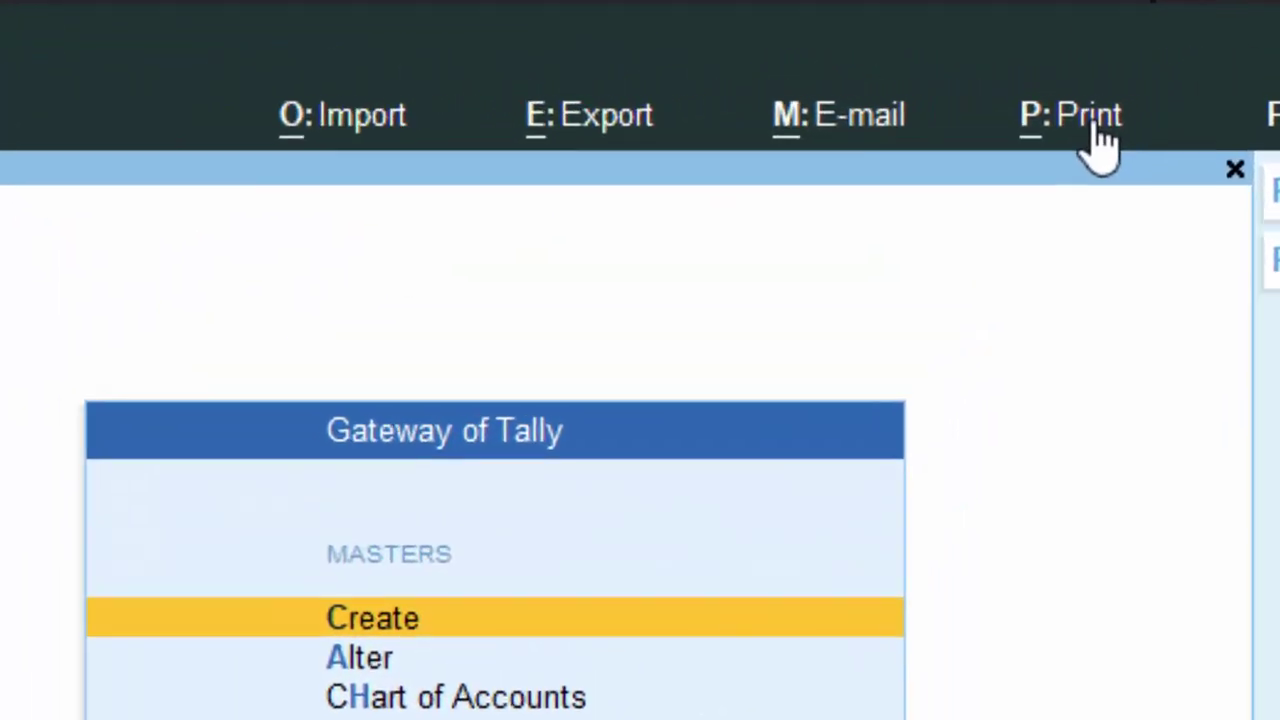
{"action": "left_click", "coordinate": [1138, 78]}
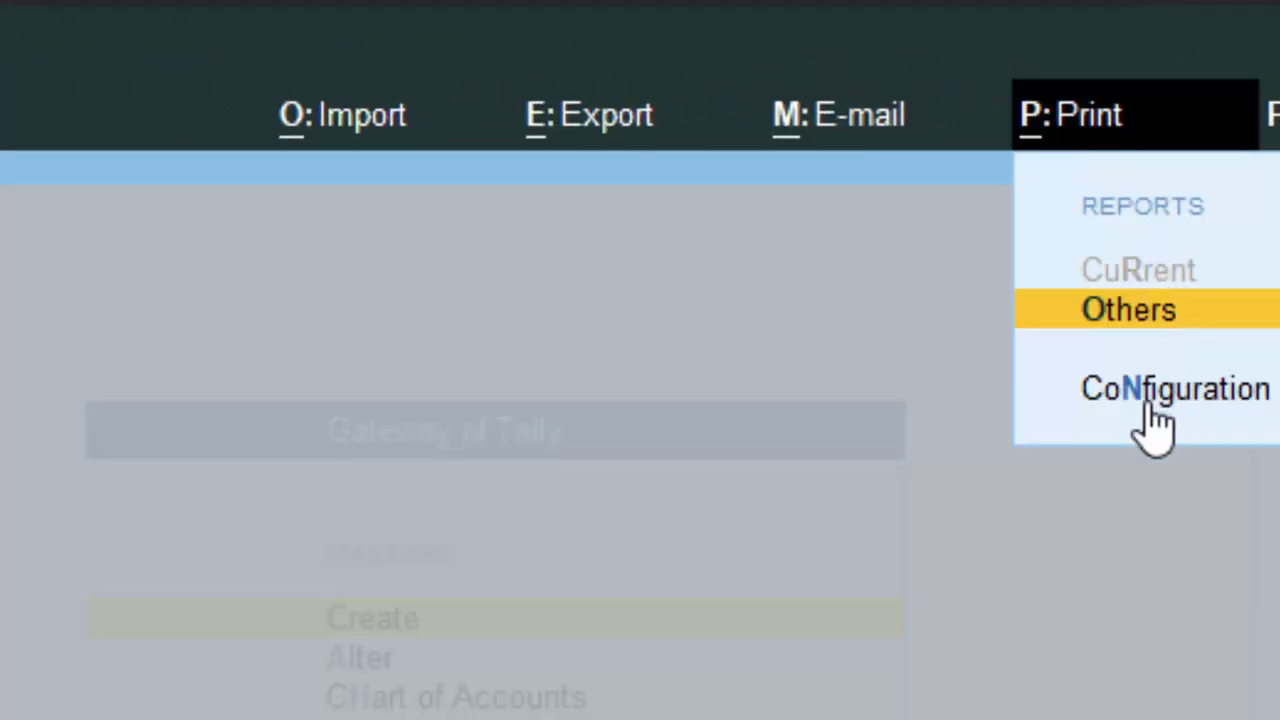
{"action": "left_click", "coordinate": [1208, 392]}
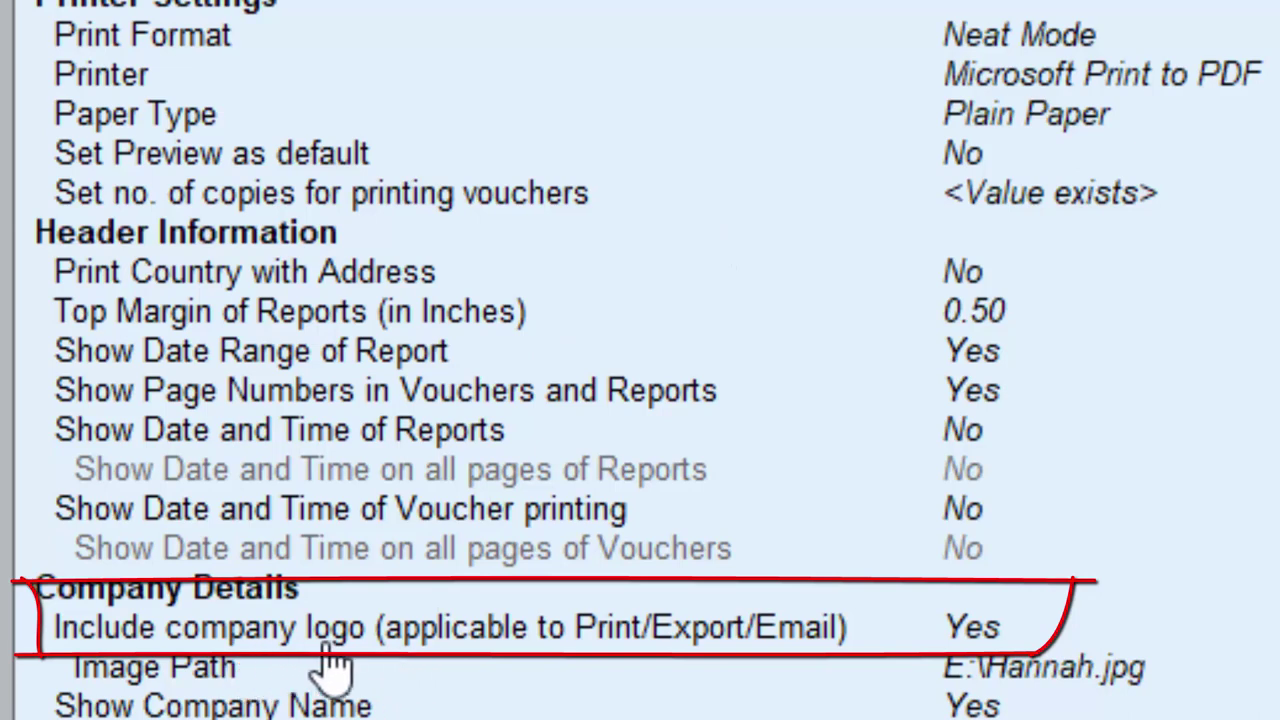
- Set the company logo to be included, with image path E:\ and file name Hannah.jpg, and accept the print configuration
{"action": "left_click", "coordinate": [968, 630]}
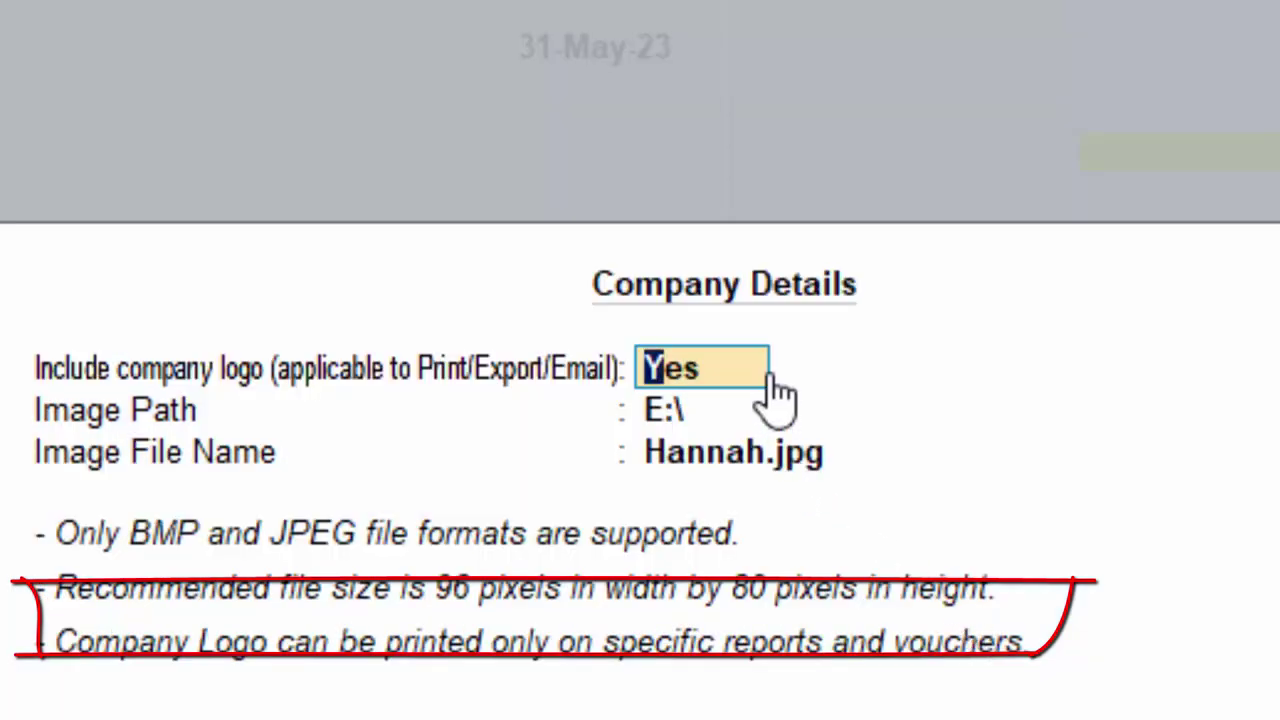
{"action": "key", "text": "Return"}
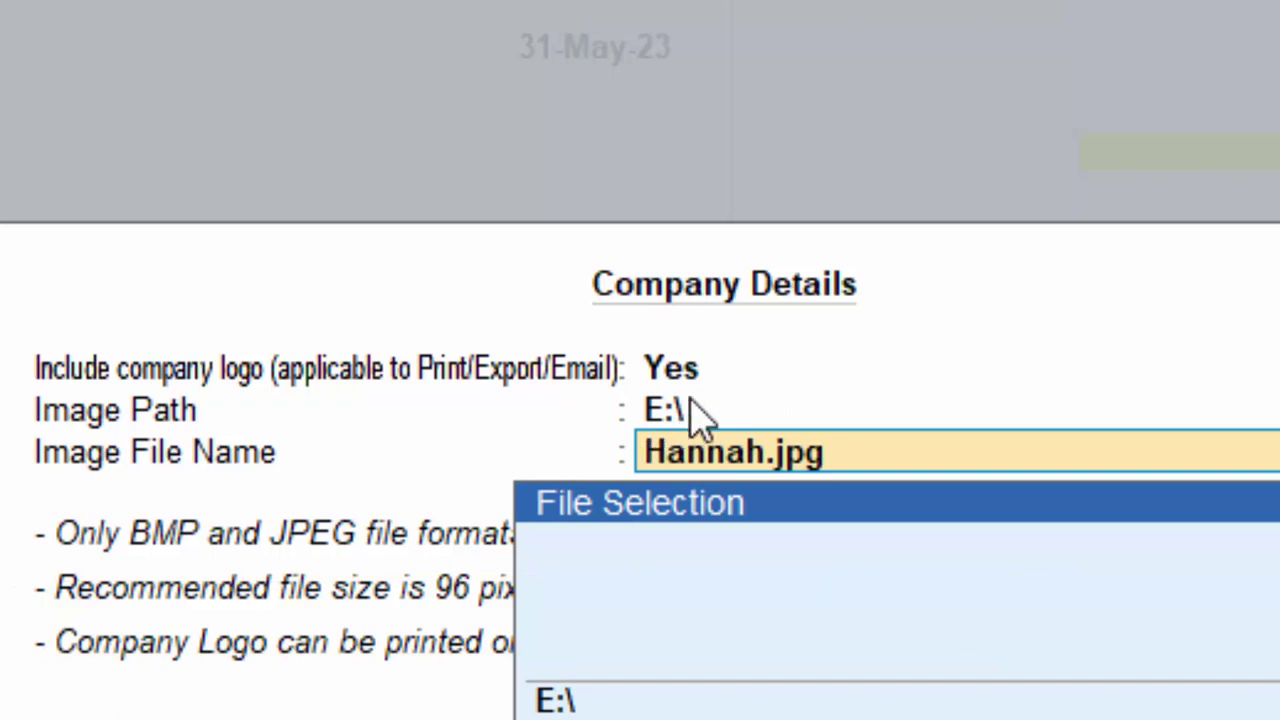
{"action": "key", "text": "Return"}
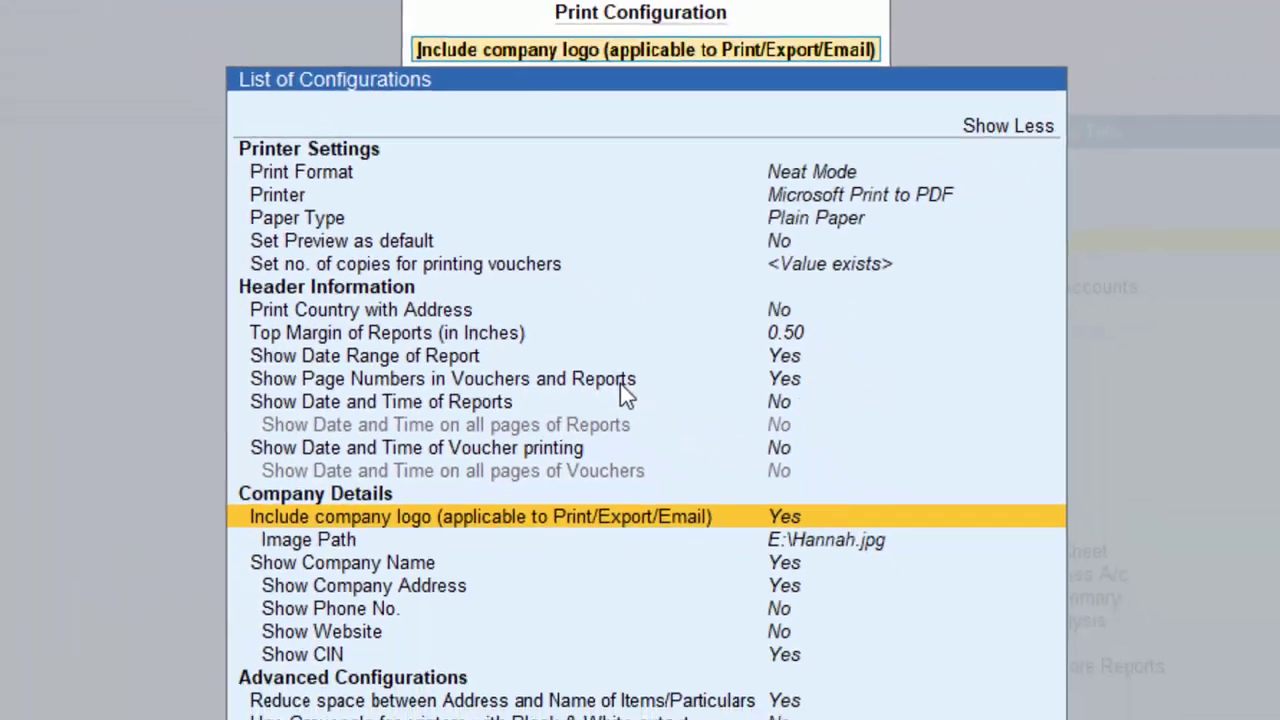
{"action": "key", "text": "ctrl"}
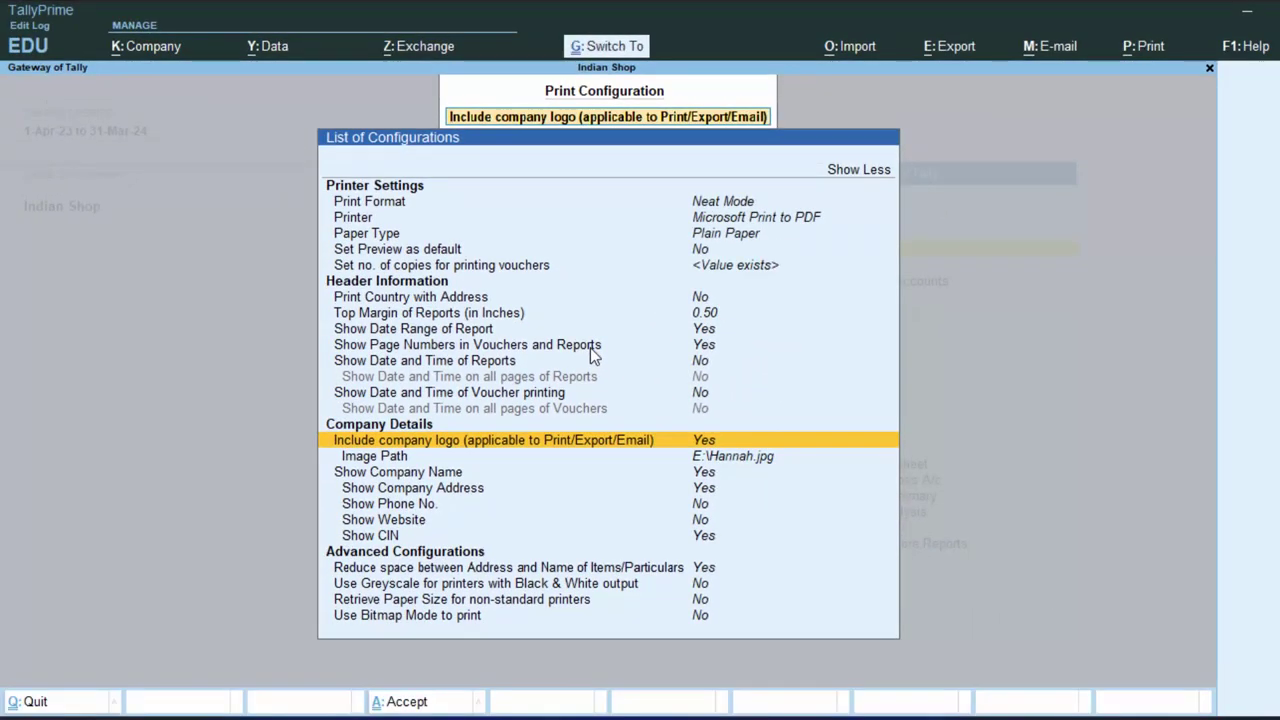
{"action": "key", "text": "ctrl+a"}
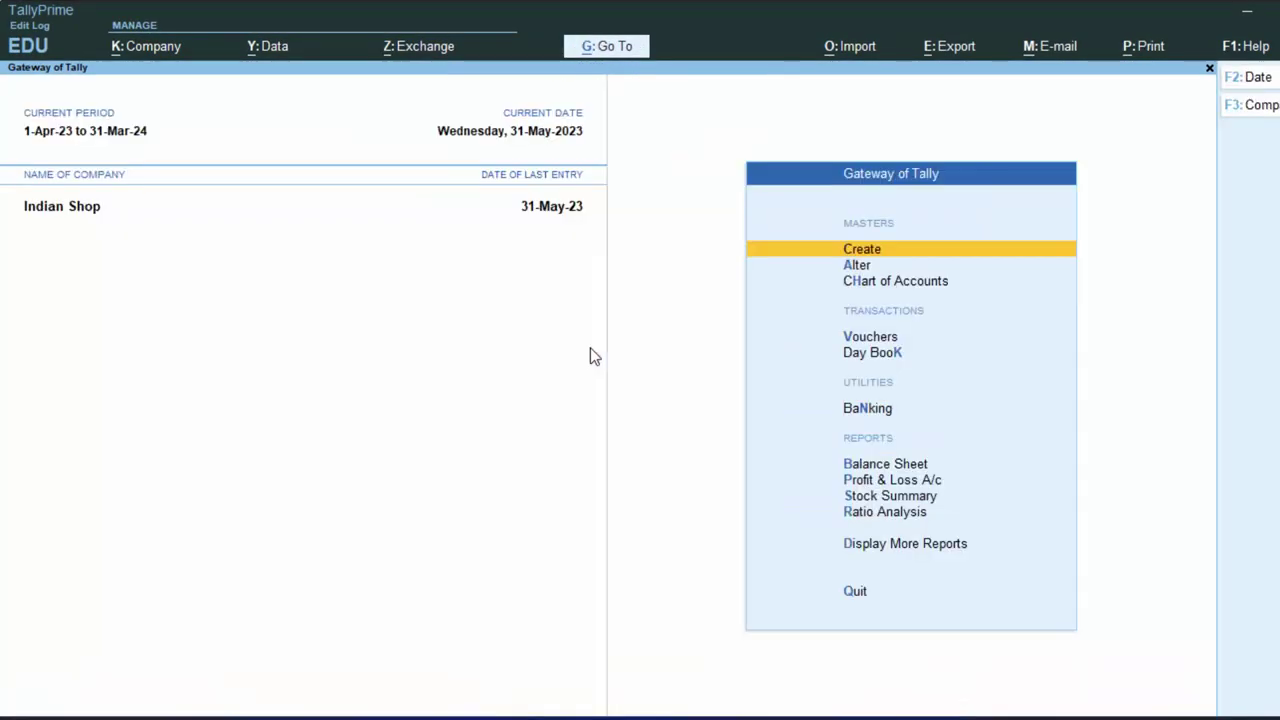
- Start a sales voucher with number 543 and reference number 4534, keeping the reference date 31-May-23
{"action": "key", "text": "v"}
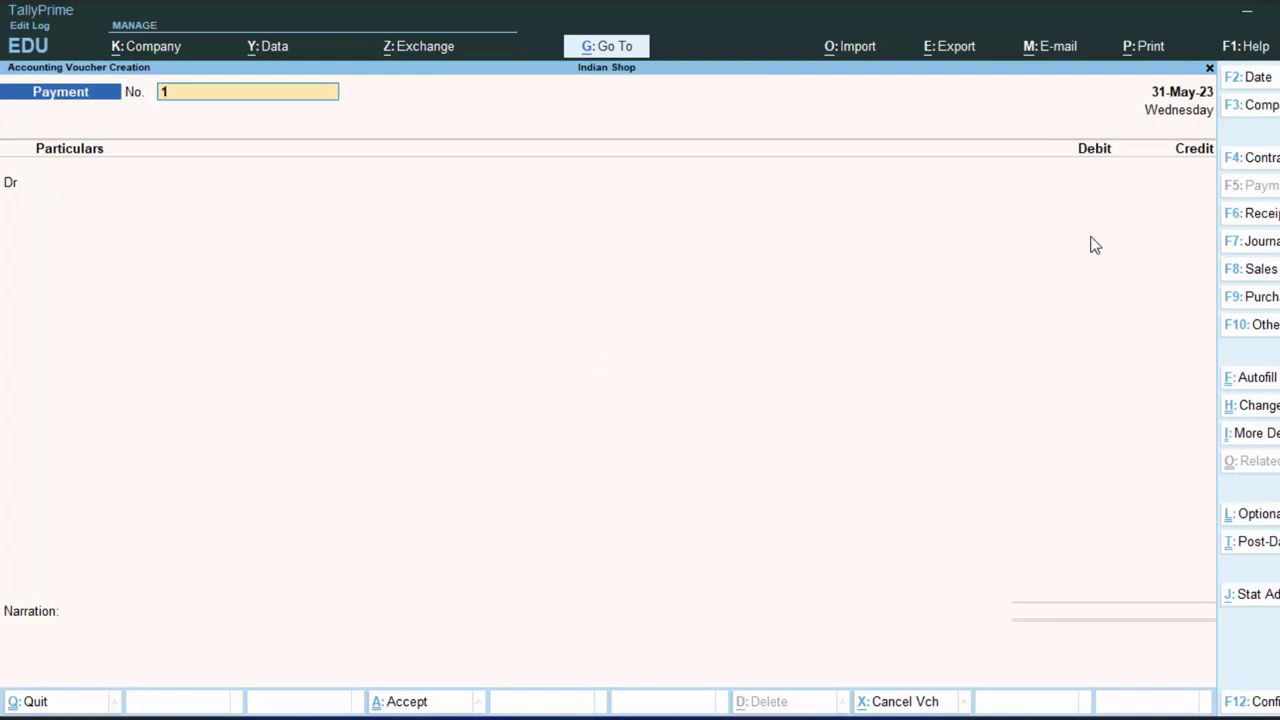
{"action": "left_click", "coordinate": [1259, 272]}
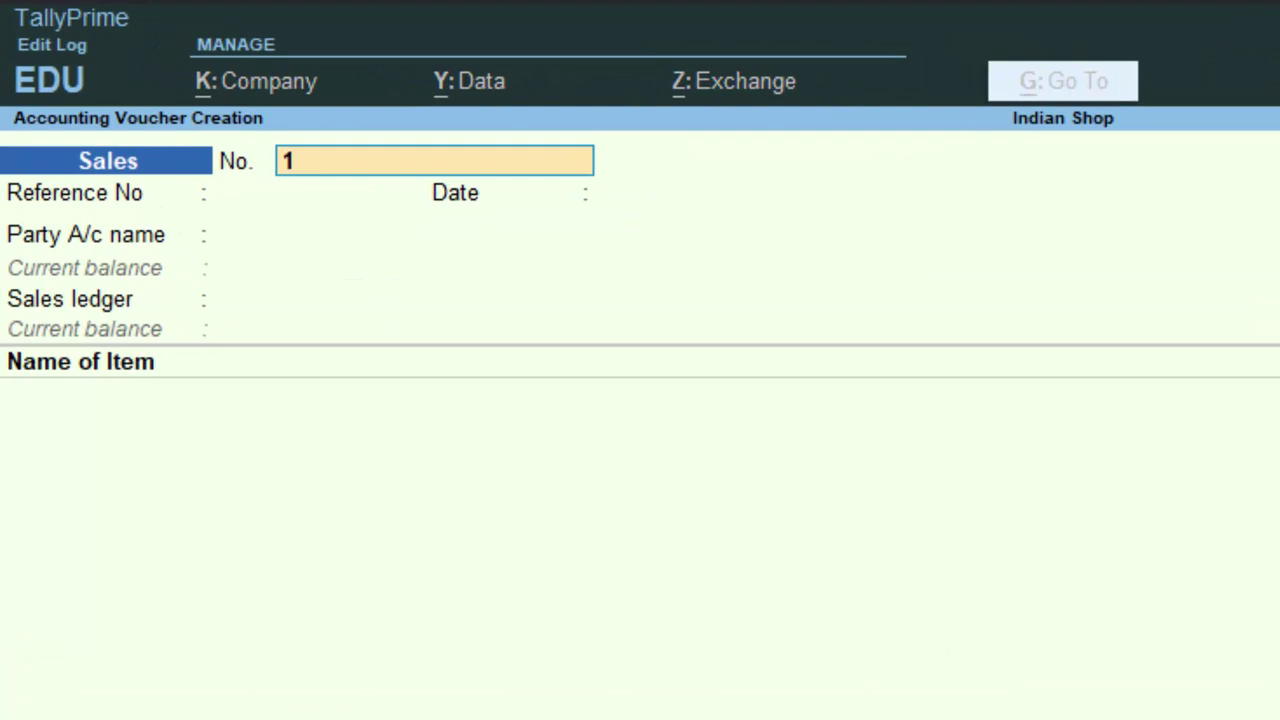
{"action": "type", "text": "543"}
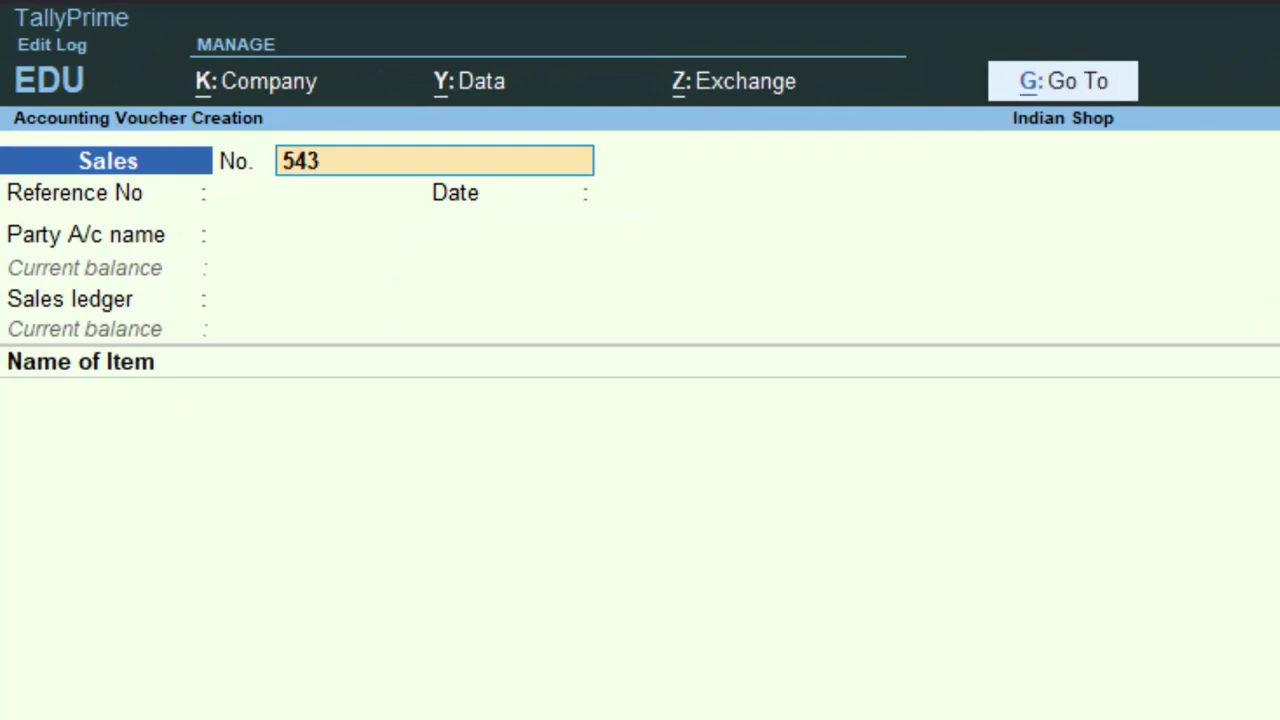
{"action": "key", "text": "Return"}
{"action": "type", "text": "4534"}
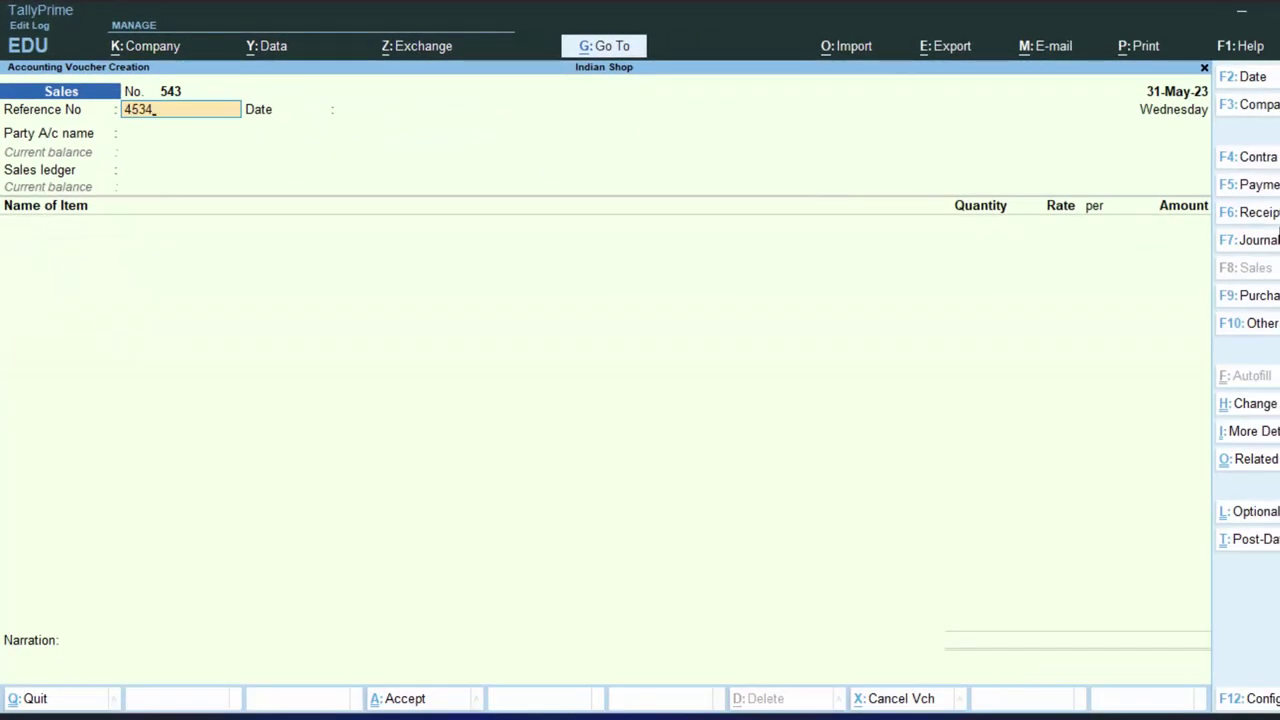
{"action": "key", "text": "Return"}
{"action": "key", "text": "Return"}
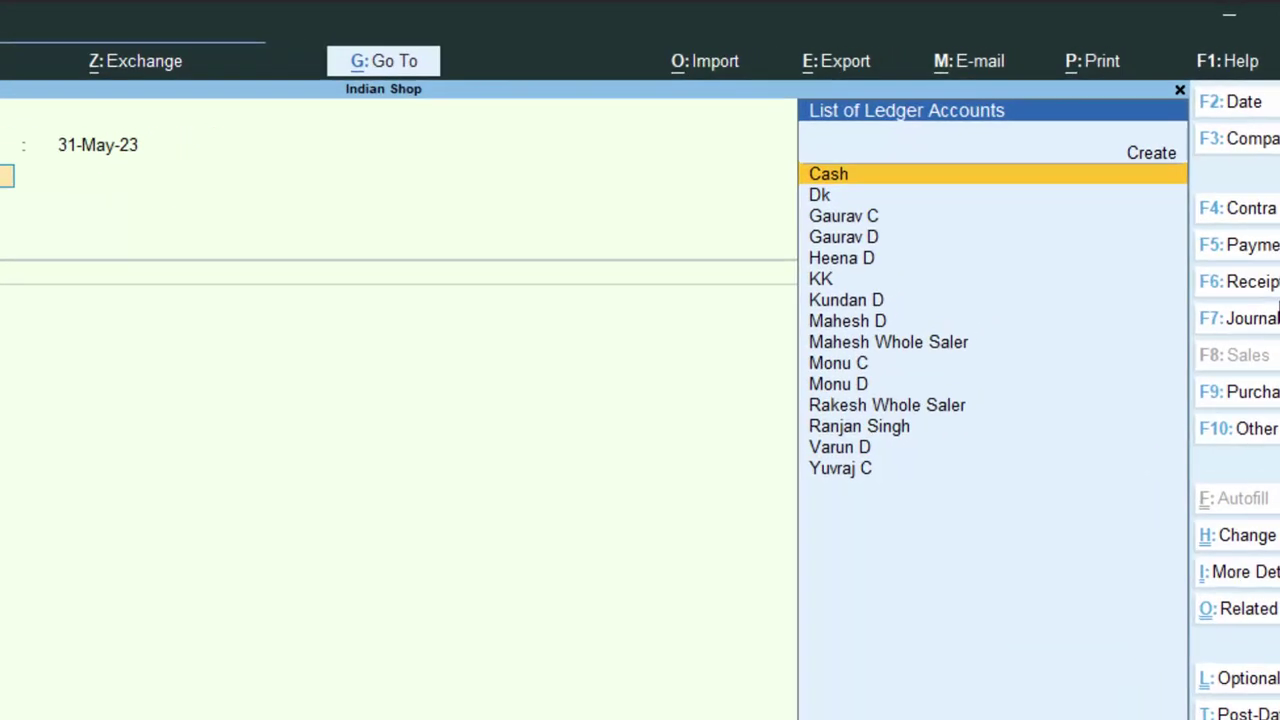
- Choose the customer's ledger, three entries below Cash, as the party account and leave the dispatch details blank
{"action": "key", "text": "Down"}
{"action": "key", "text": "Down"}
{"action": "key", "text": "Down"}
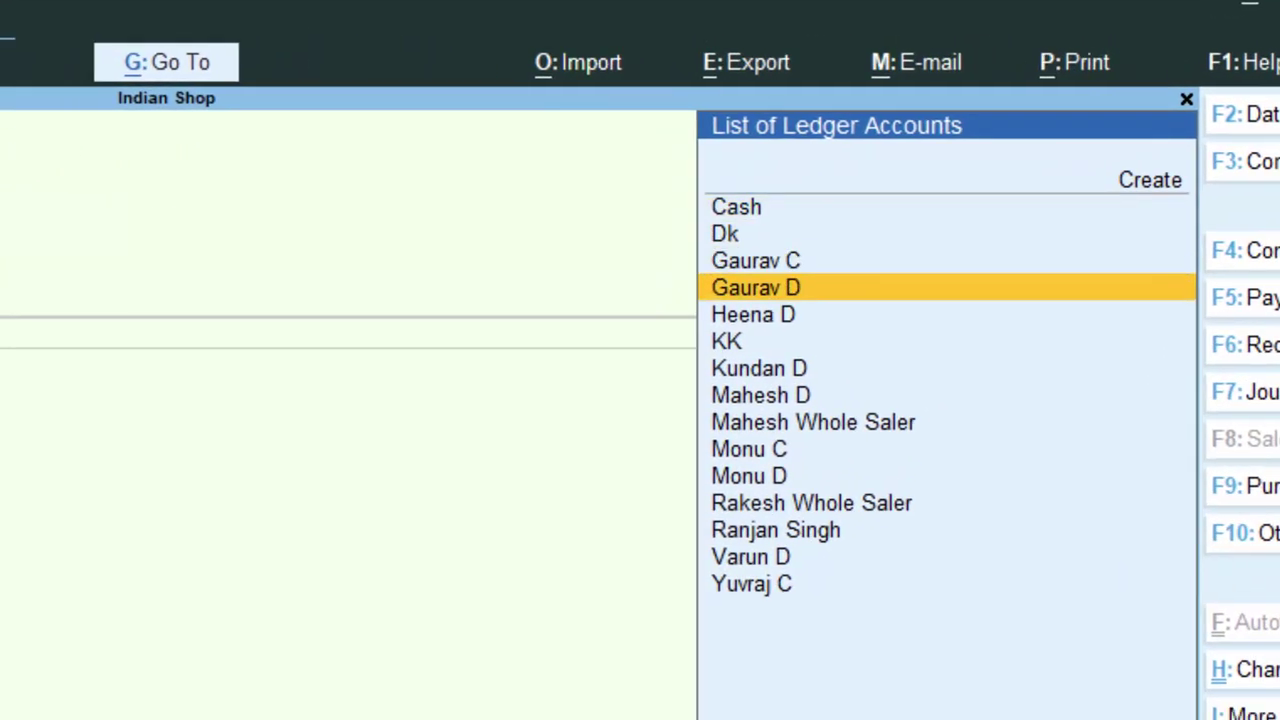
{"action": "key", "text": "Return"}
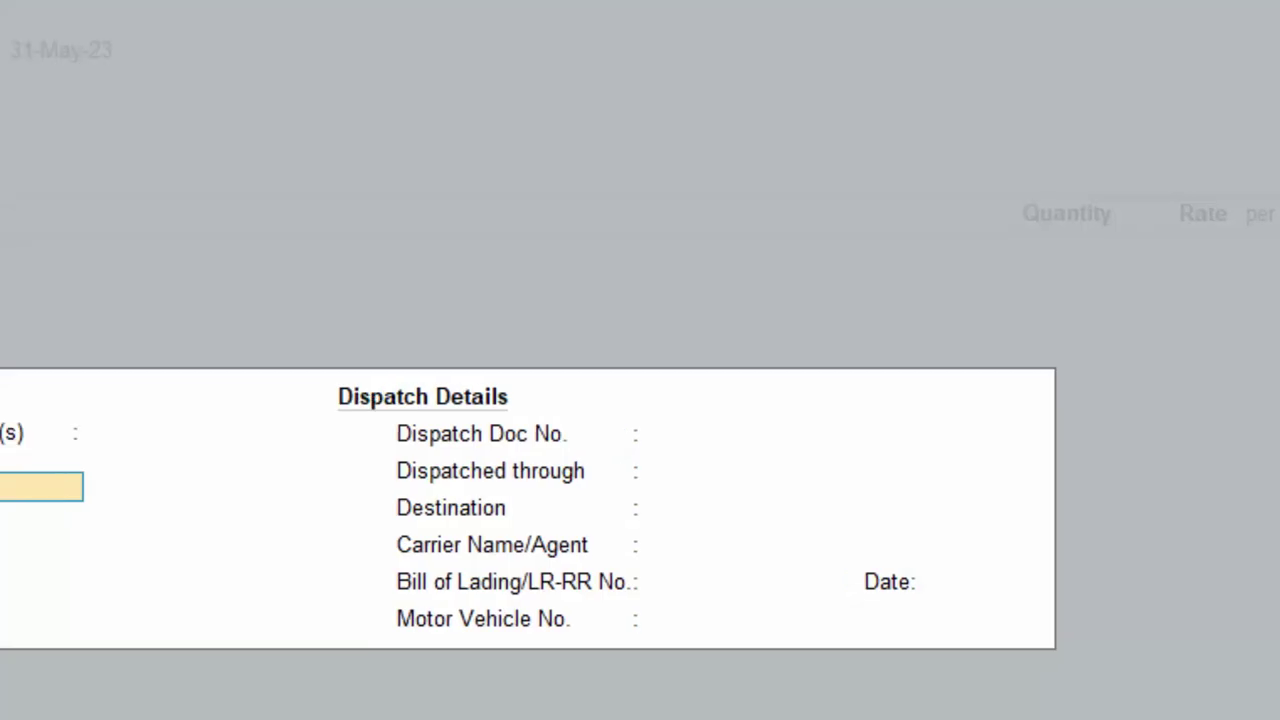
{"action": "key", "text": "Return"}
{"action": "key", "text": "Return"}
{"action": "key", "text": "Return"}
{"action": "key", "text": "Return"}
{"action": "key", "text": "Return"}
{"action": "key", "text": "Return"}
{"action": "key", "text": "Return"}
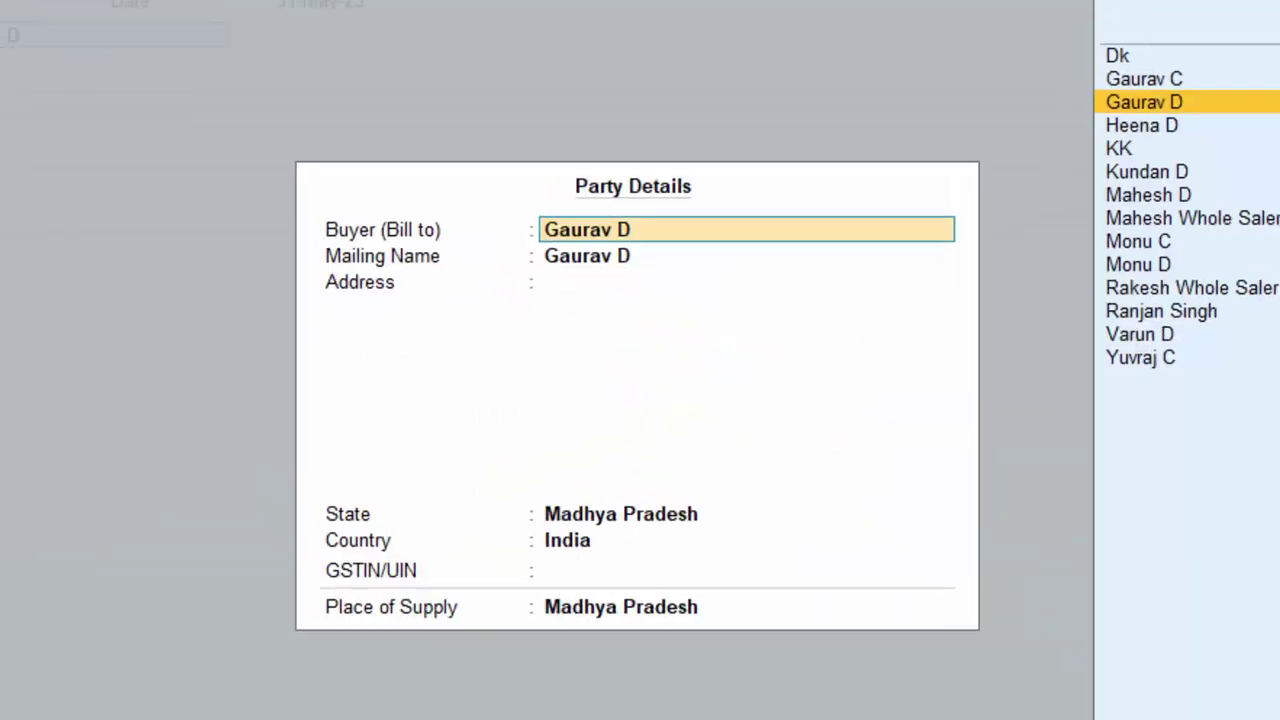
- Accept the party details with Madhya Pradesh as place of supply and use Sales as the sales ledger
{"action": "key", "text": "Return"}
{"action": "key", "text": "Return"}
{"action": "key", "text": "Return"}
{"action": "key", "text": "Return"}
{"action": "key", "text": "Return"}
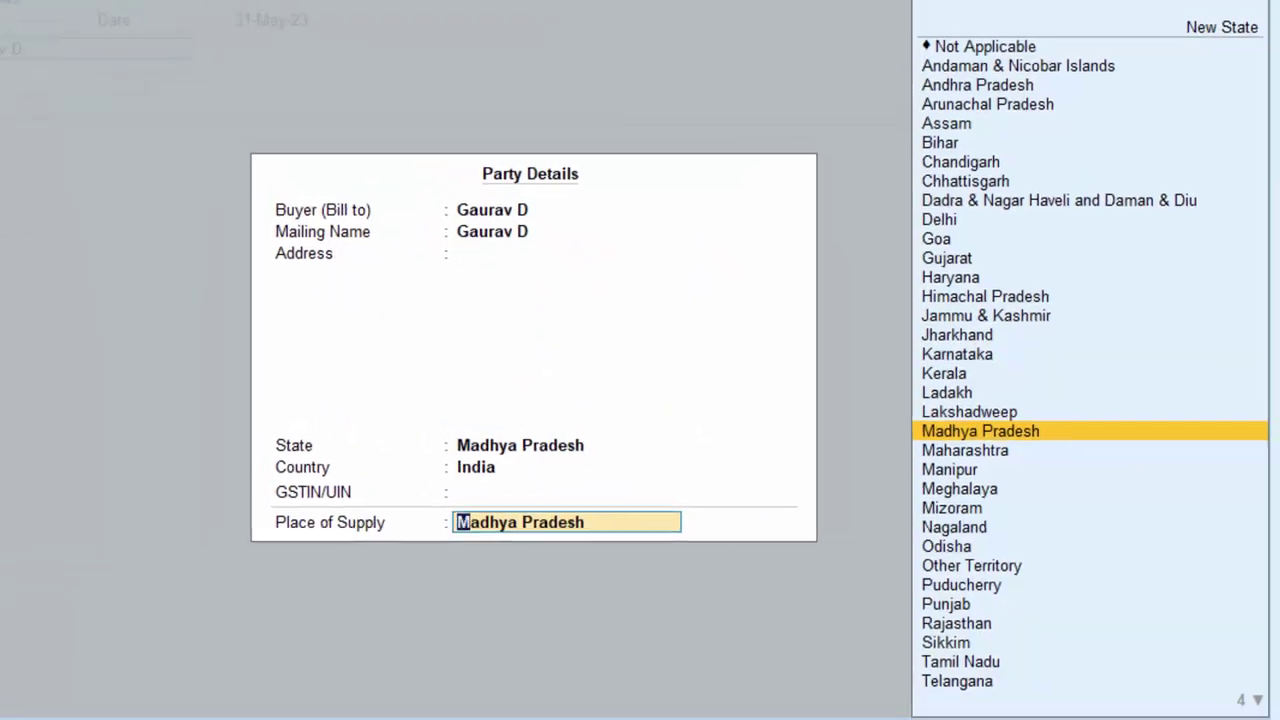
{"action": "key", "text": "Return"}
{"action": "key", "text": "Return"}
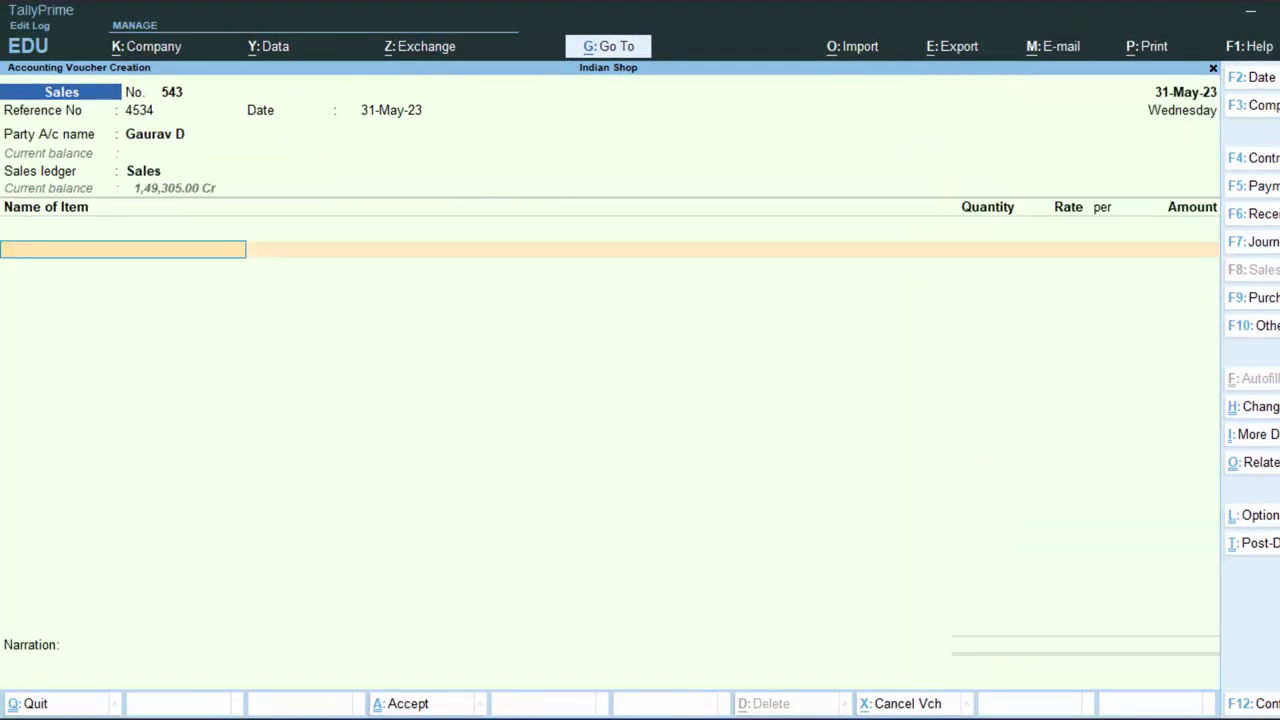
- Add the stock item Basmati with a quantity of 500 kg at a rate of 90 per kg
{"action": "type", "text": "B"}
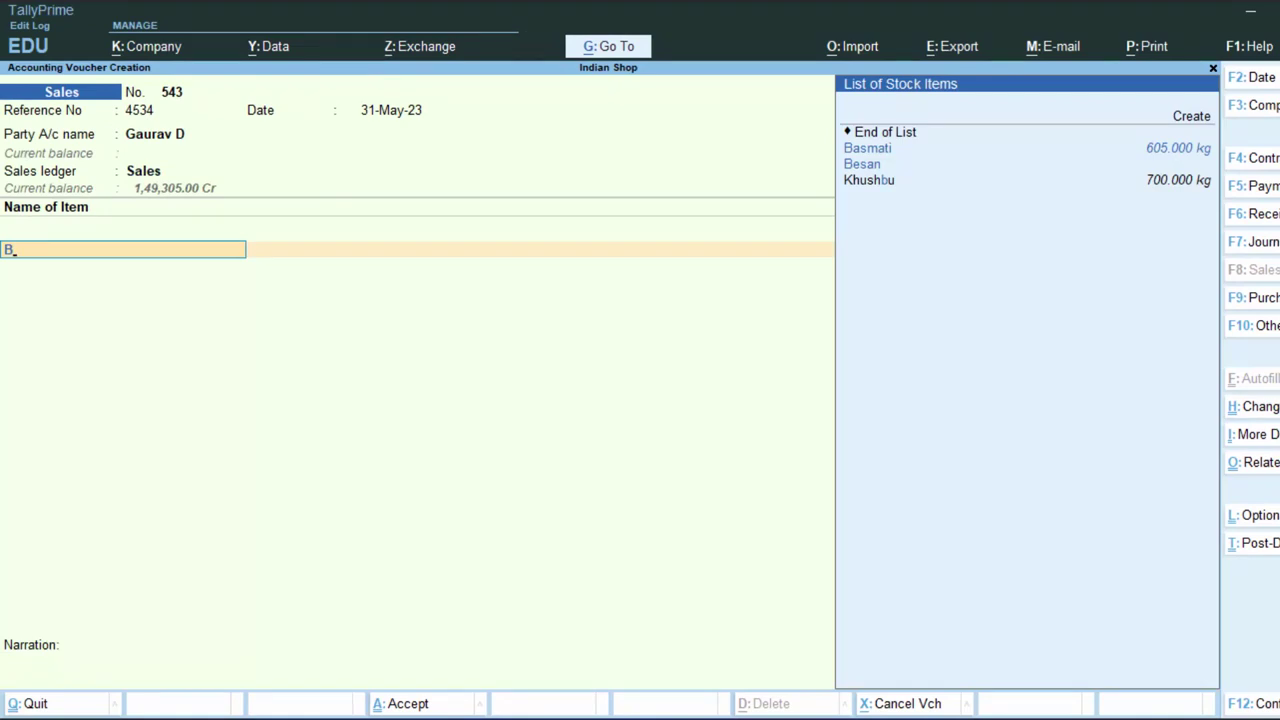
{"action": "key", "text": "Return"}
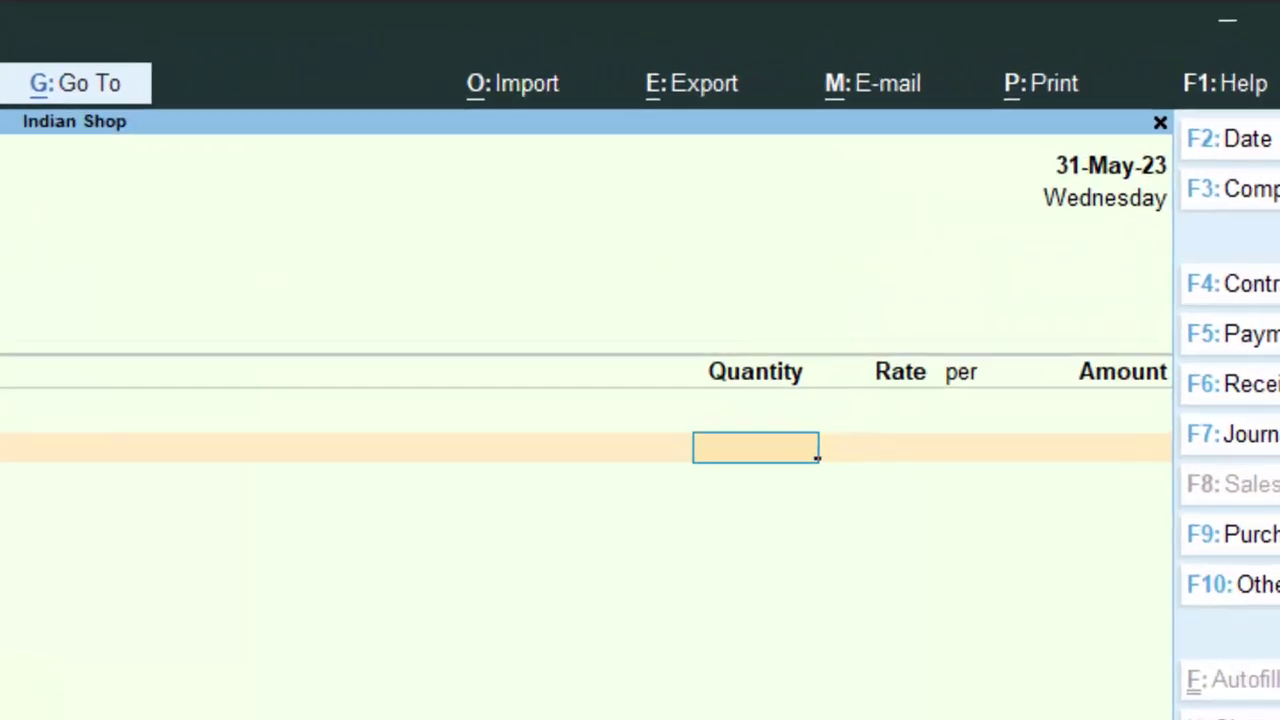
{"action": "type", "text": "500"}
{"action": "key", "text": "Return"}
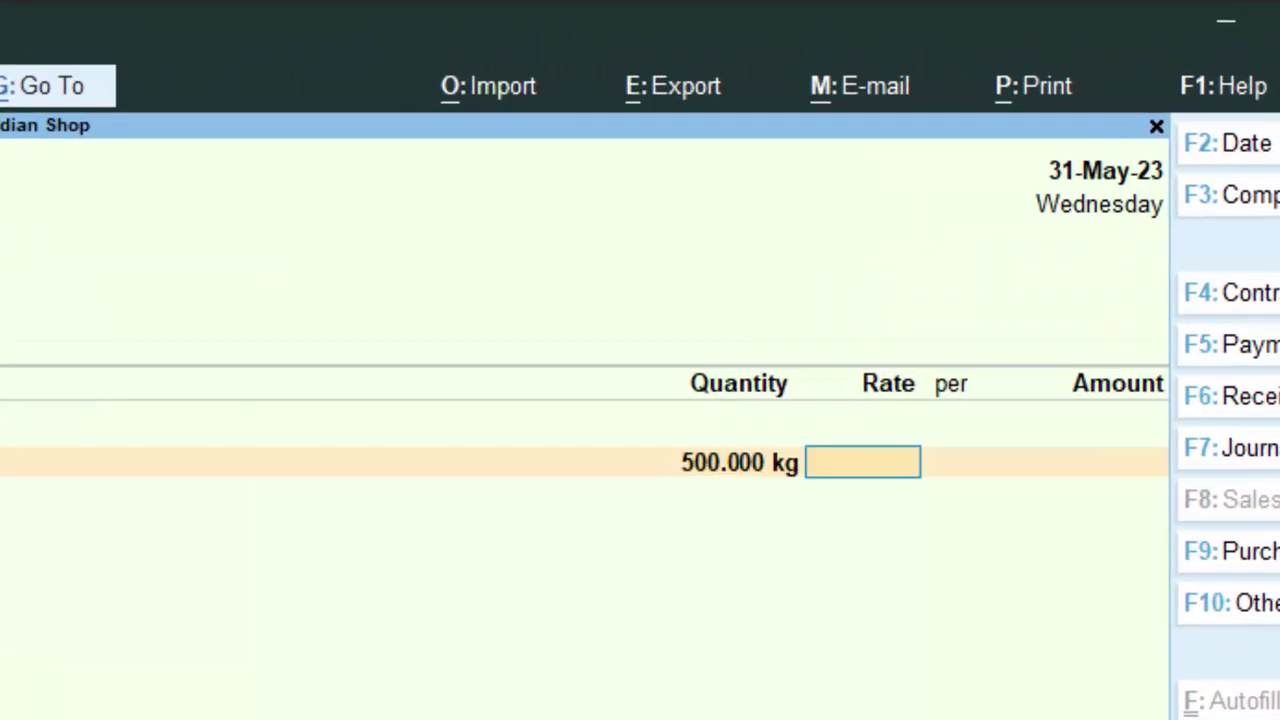
{"action": "type", "text": "90"}
{"action": "key", "text": "Return"}
{"action": "key", "text": "Return"}
{"action": "key", "text": "Return"}
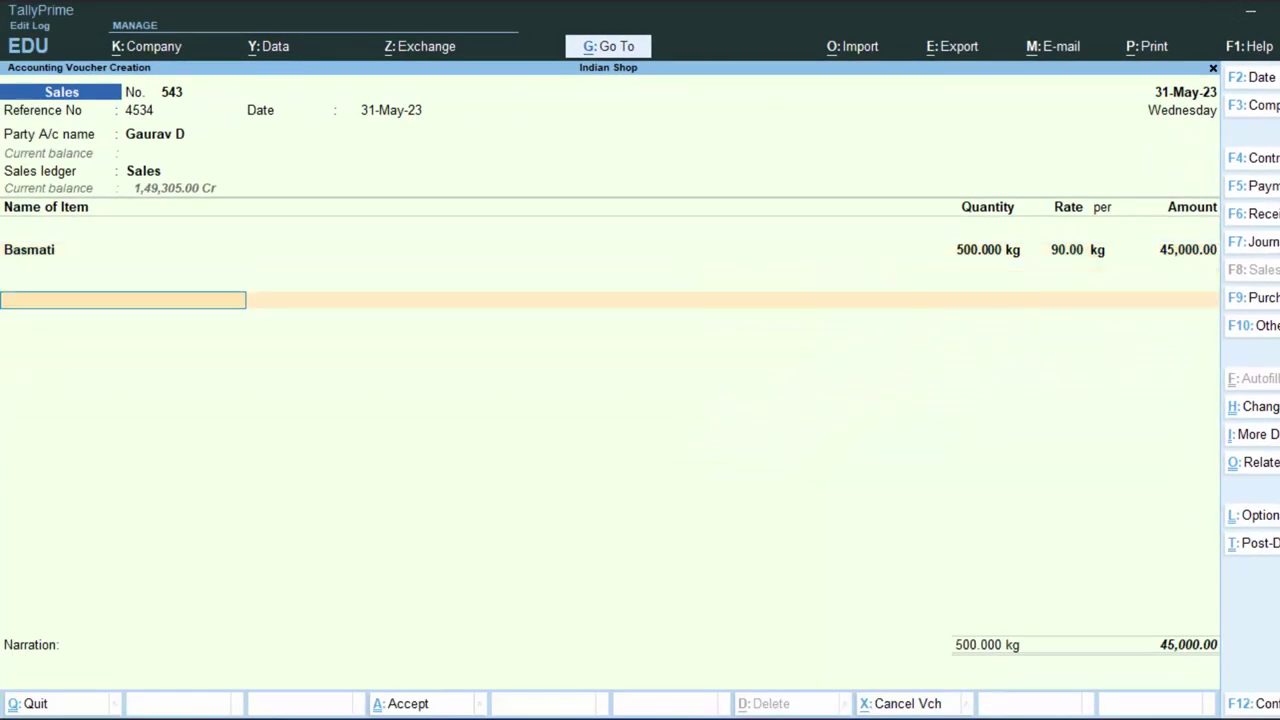
- End the item list, add the IGST ledger to the sales voucher and proceed to the narration
{"action": "key", "text": "Return"}
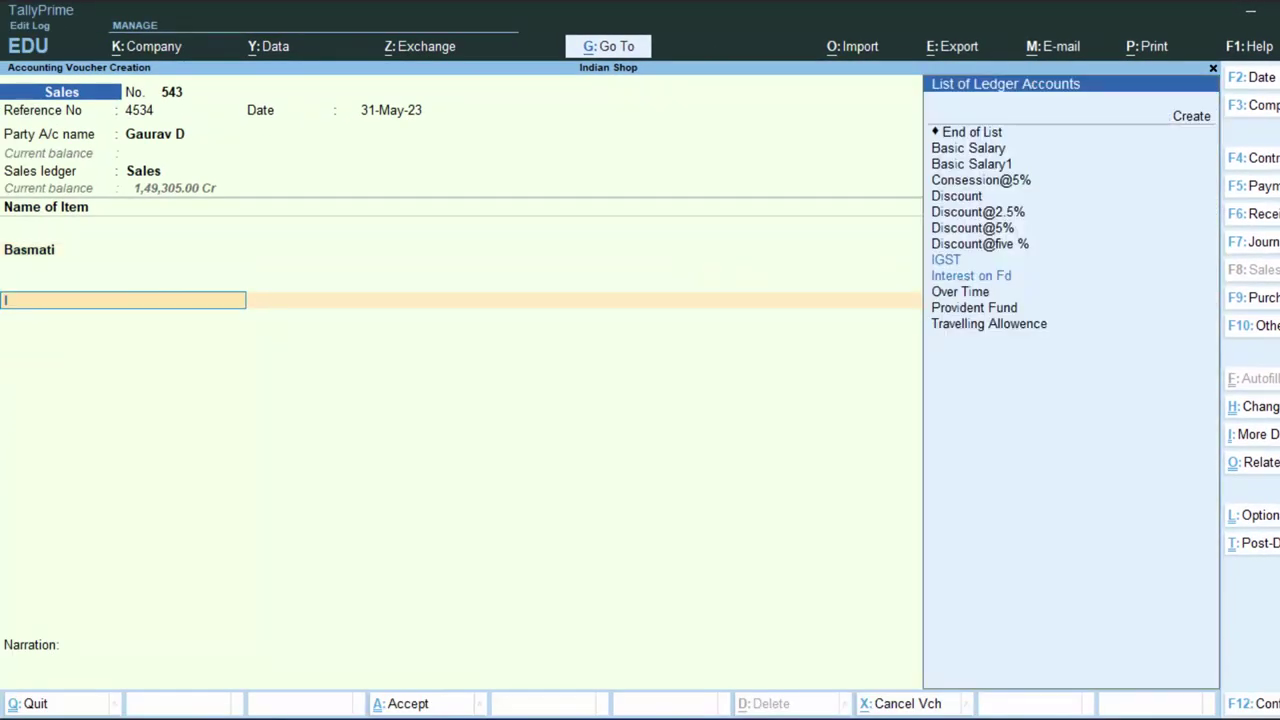
{"action": "type", "text": "IG"}
{"action": "key", "text": "Return"}
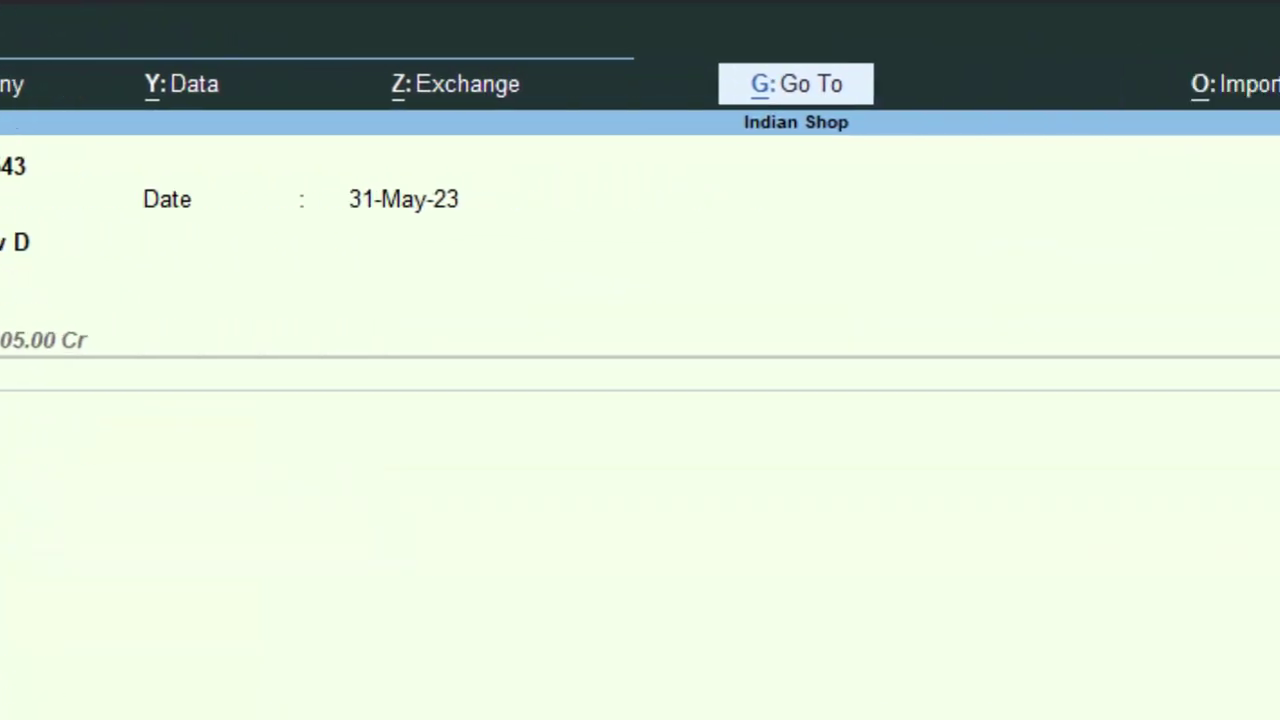
{"action": "key", "text": "Return"}
{"action": "key", "text": "Return"}
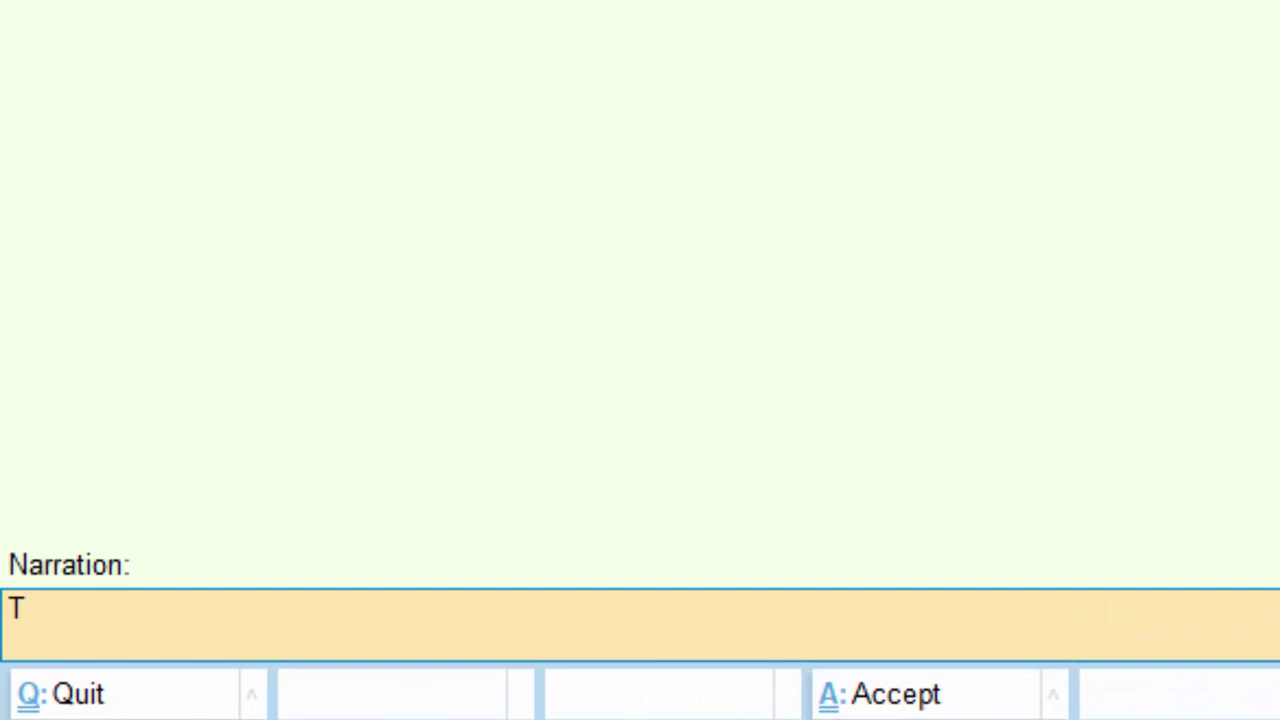
- Enter the narration "The Goods have been sold on credit" and save the sales voucher
{"action": "type", "text": "The Goods"}
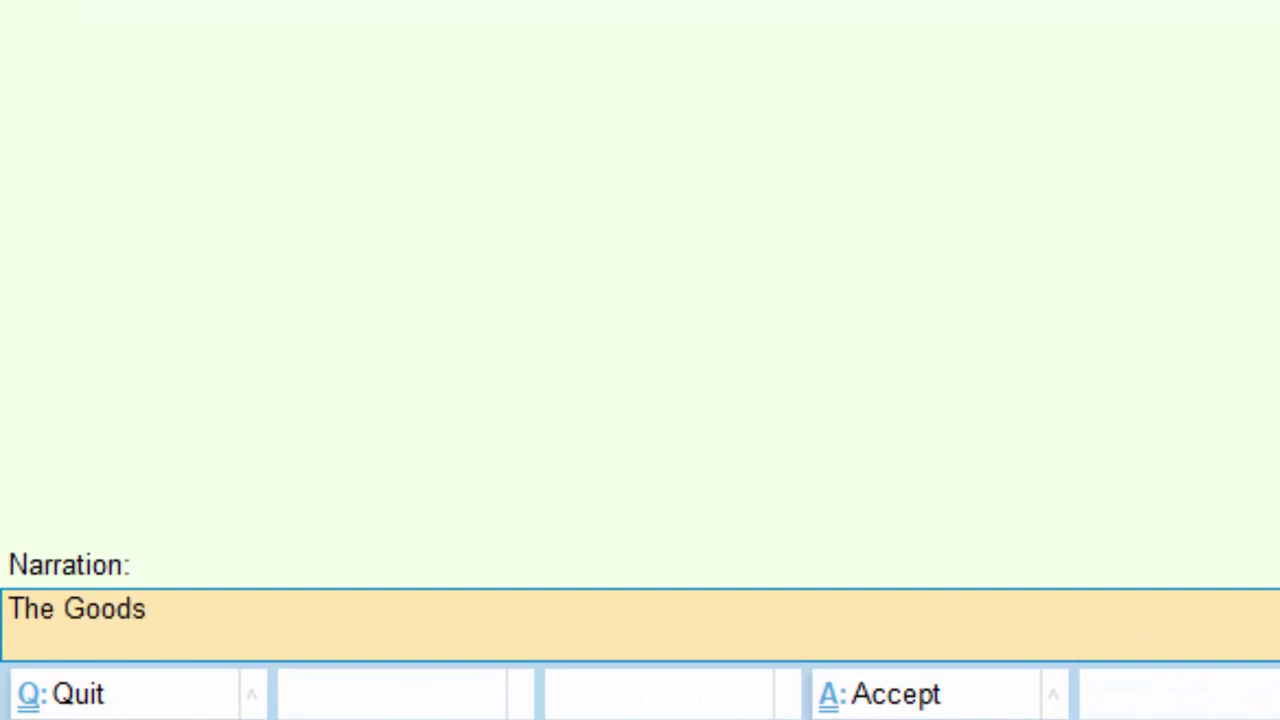
{"action": "type", "text": " have be"}
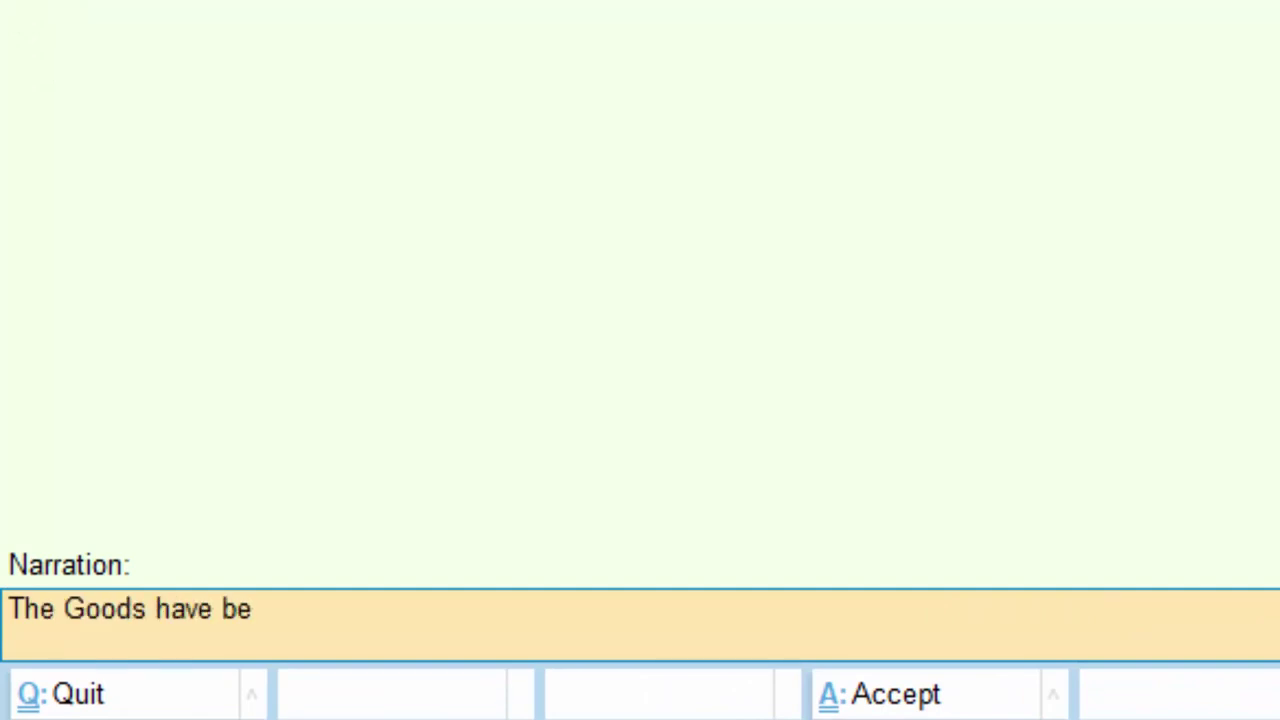
{"action": "type", "text": "en sold on credit"}
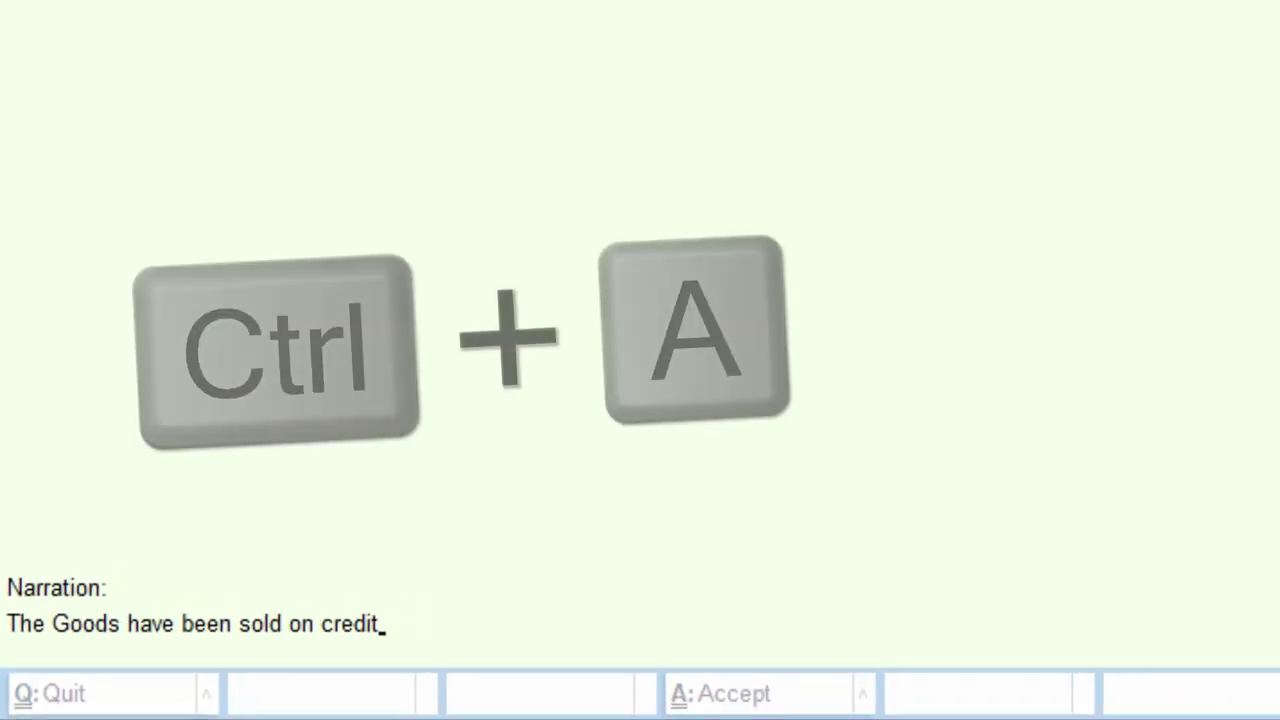
{"action": "key", "text": "ctrl+a"}
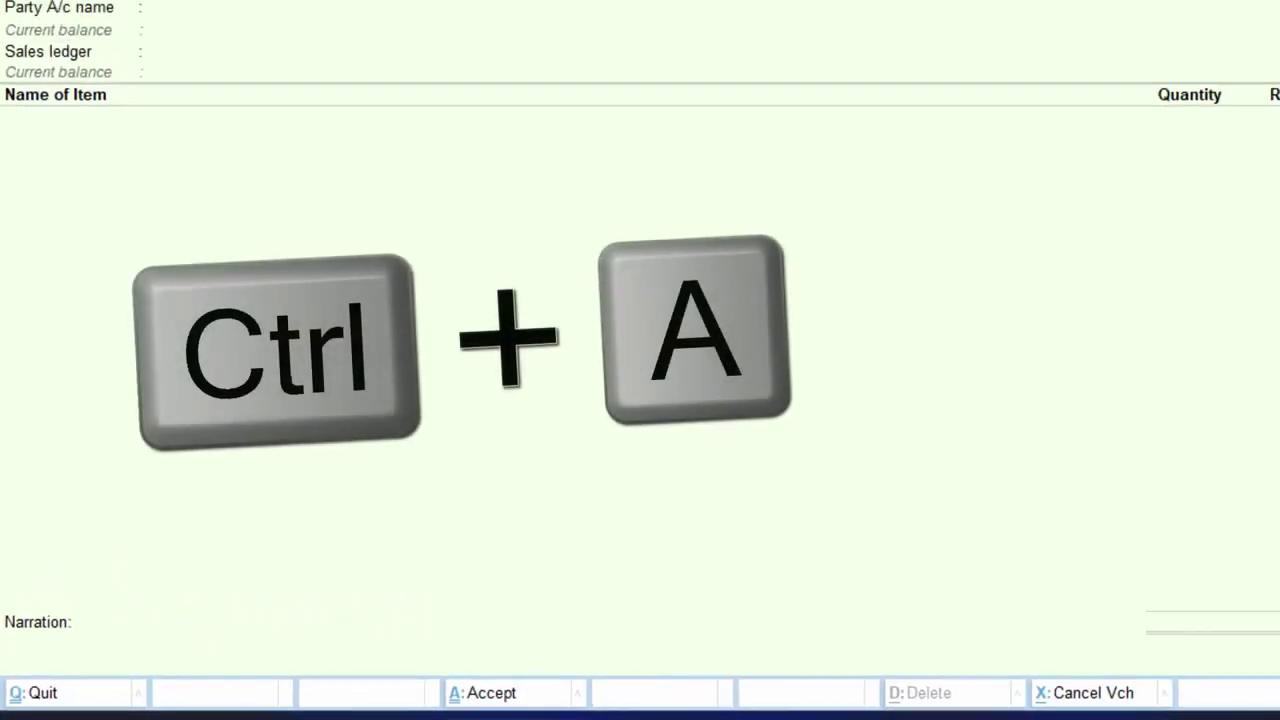
- Quit voucher creation and open the Day Book report for the company
{"action": "key", "text": "Escape"}
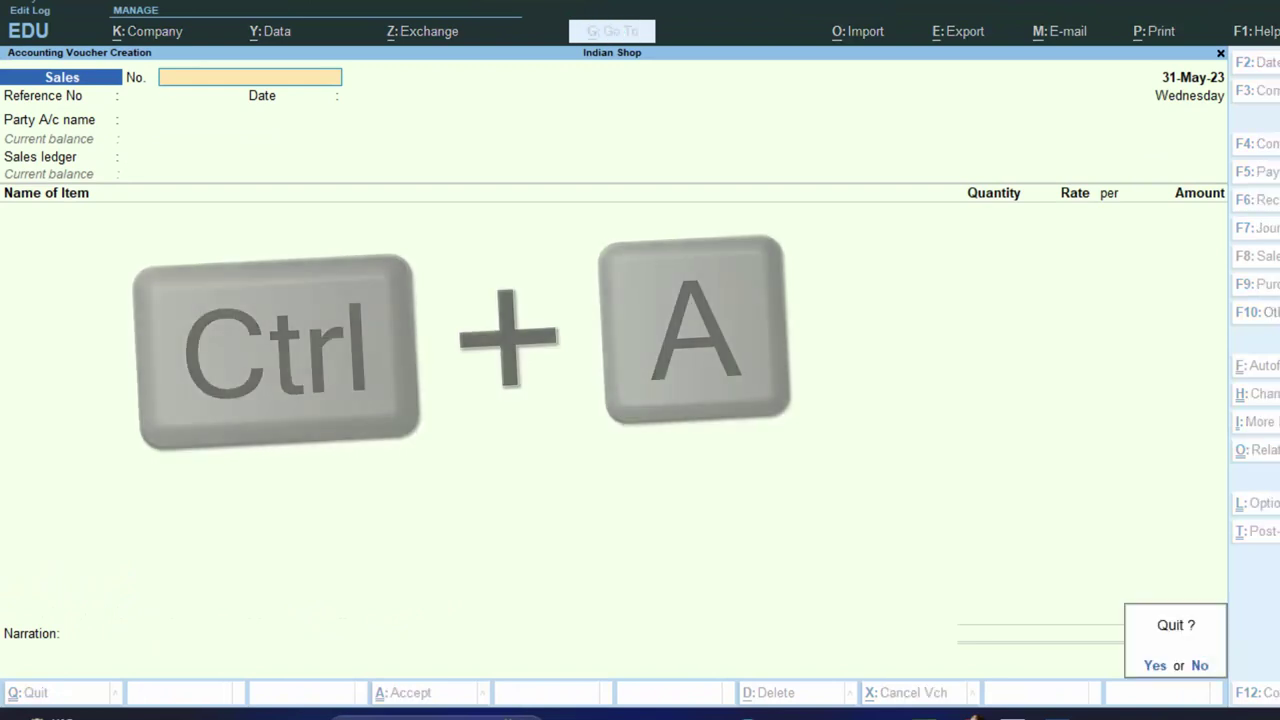
{"action": "key", "text": "y"}
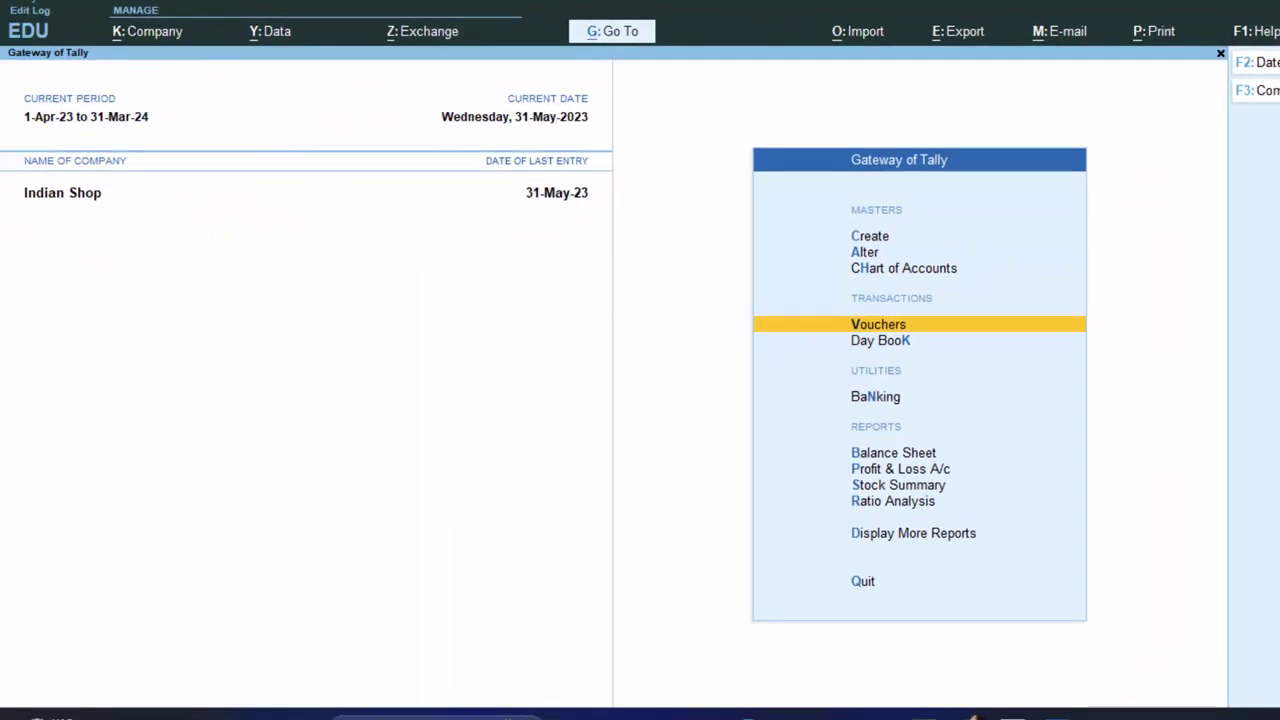
{"action": "key", "text": "d"}
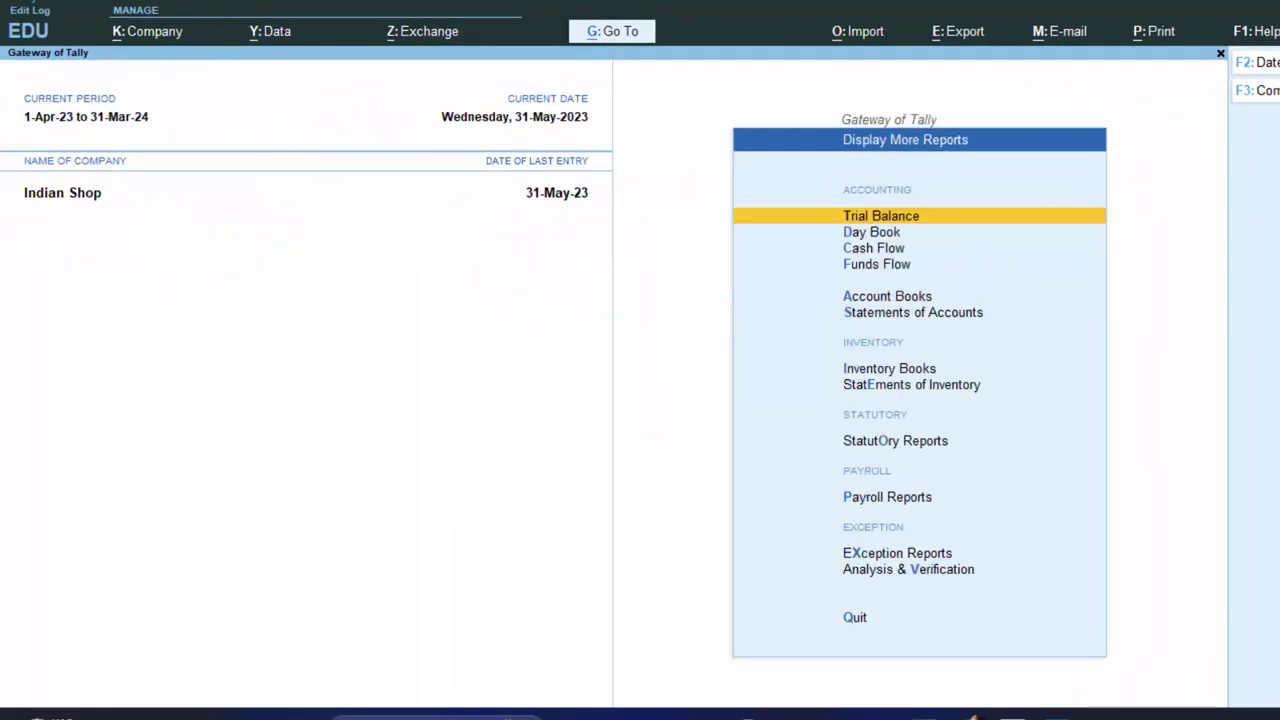
{"action": "key", "text": "d"}
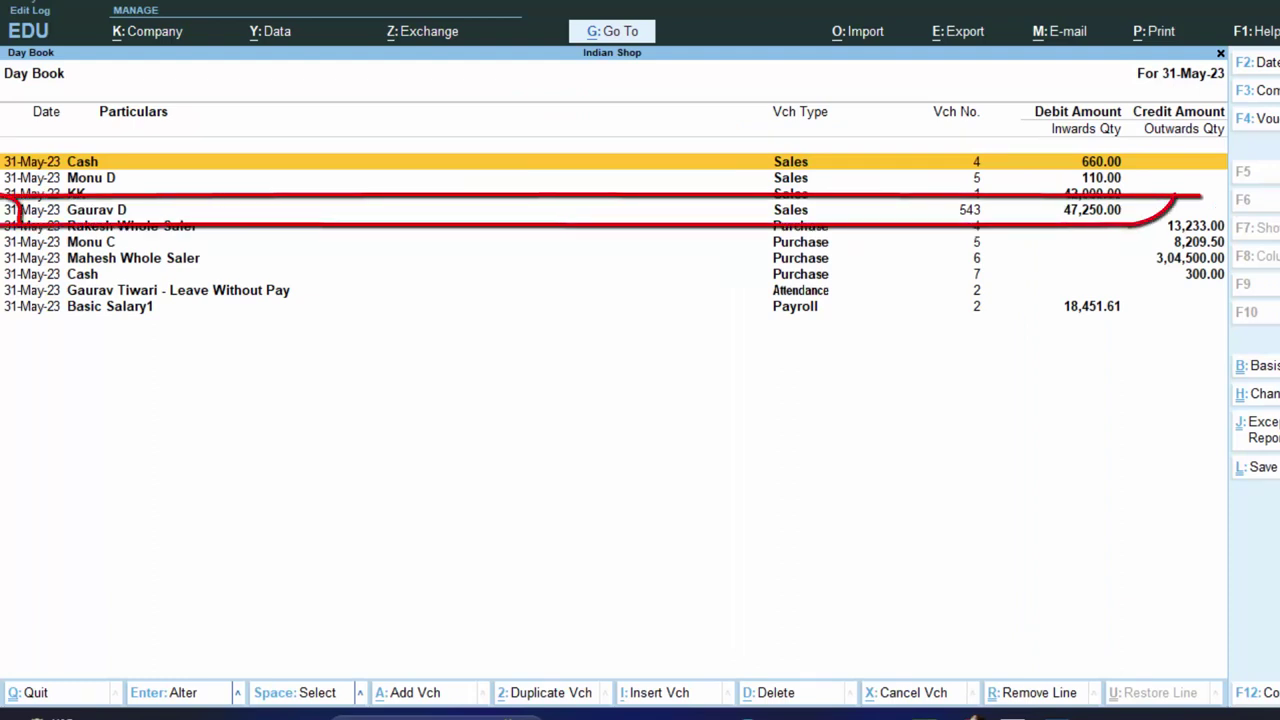
- Open the 47,250.00 sales voucher, the fourth entry in the Day Book
{"action": "key", "text": "Down"}
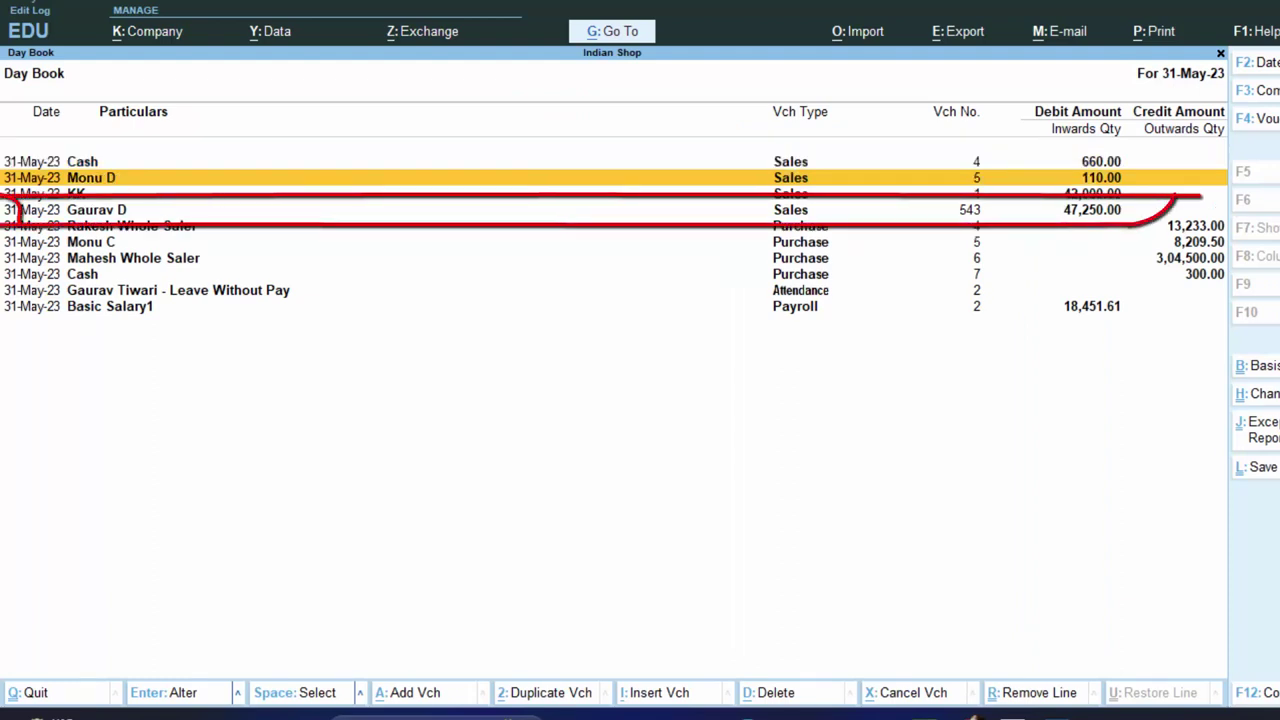
{"action": "key", "text": "Down"}
{"action": "key", "text": "Down"}
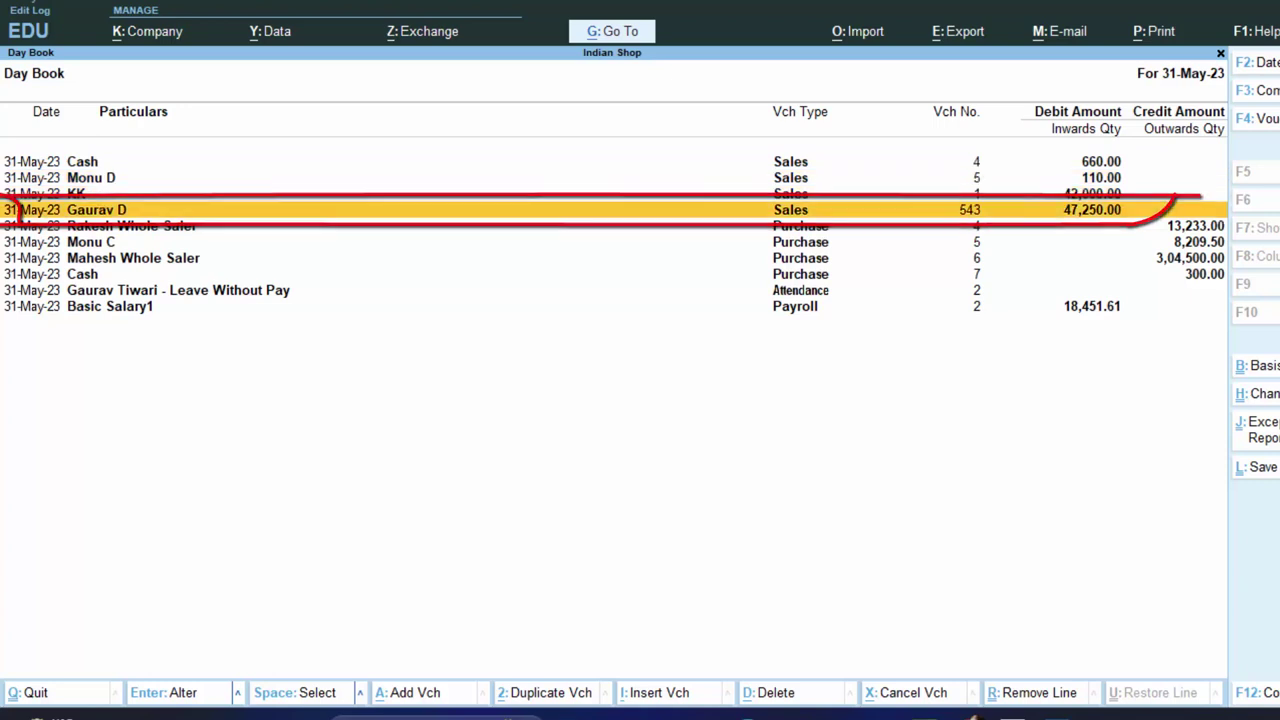
{"action": "key", "text": "Return"}
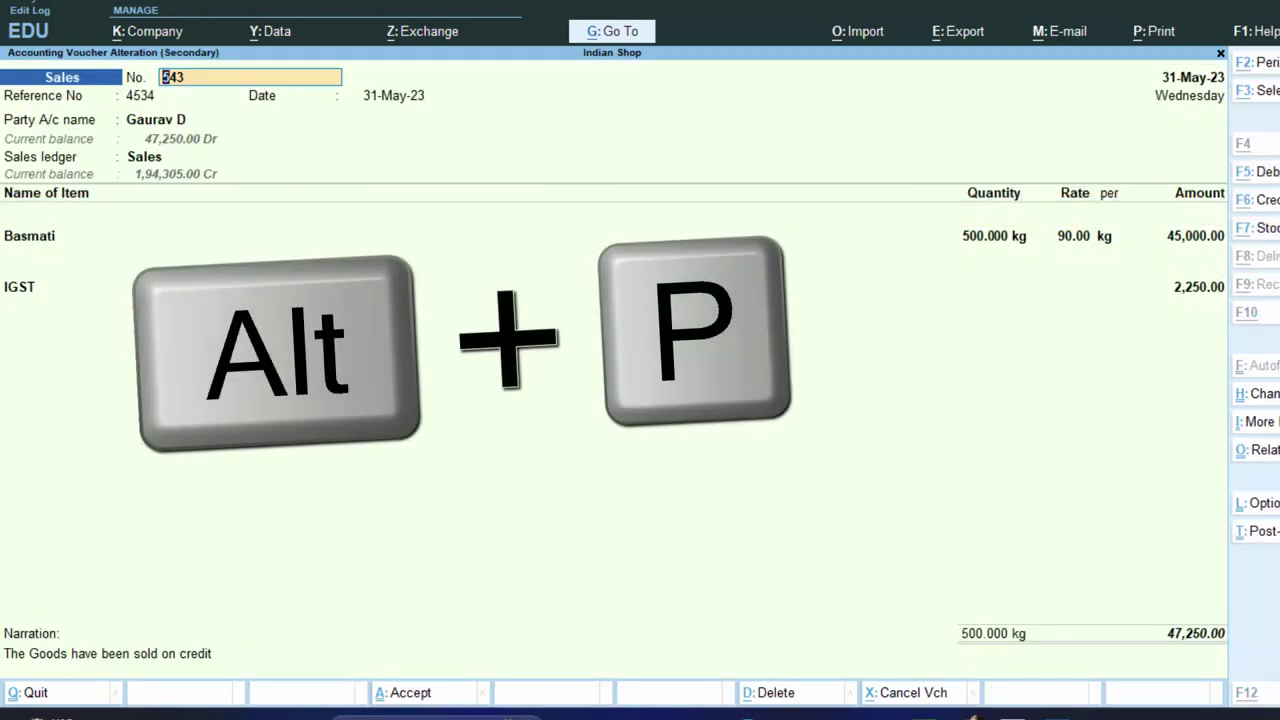
- Preview the print layout of the current sales voucher's tax invoice to check the company logo
{"action": "key", "text": "alt+p"}
{"action": "key", "text": "Return"}
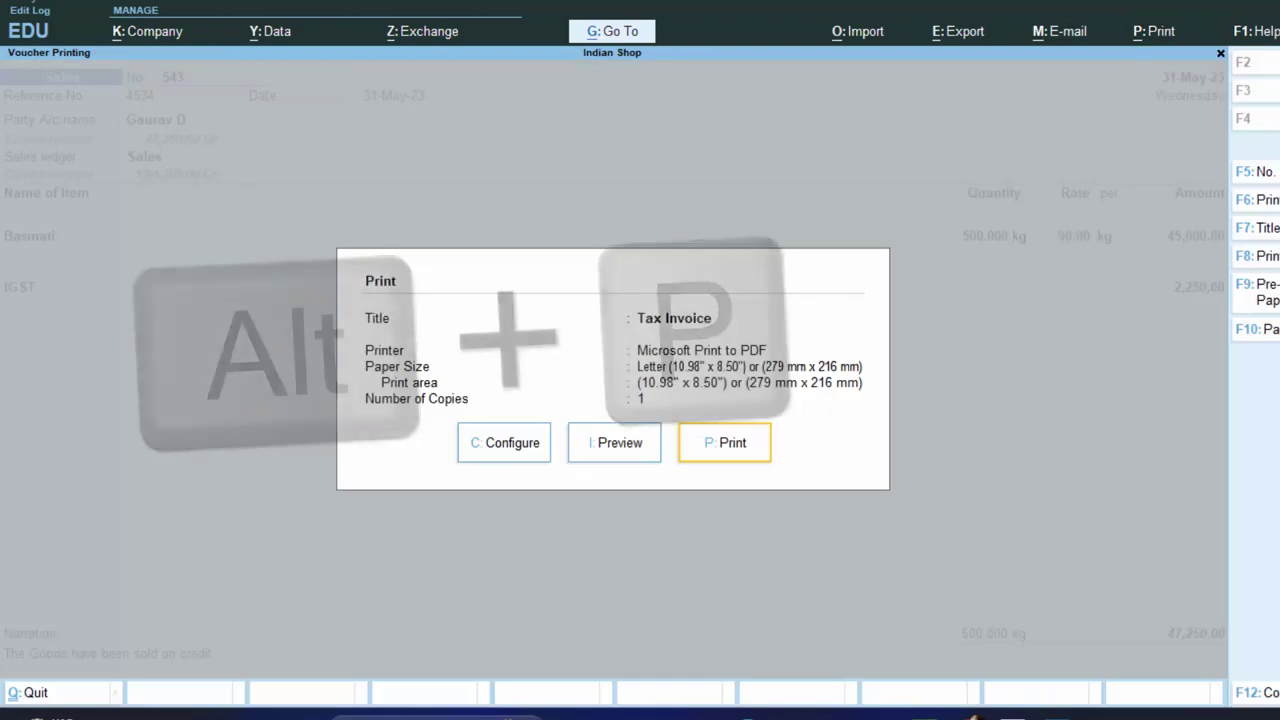
{"action": "key", "text": "i"}
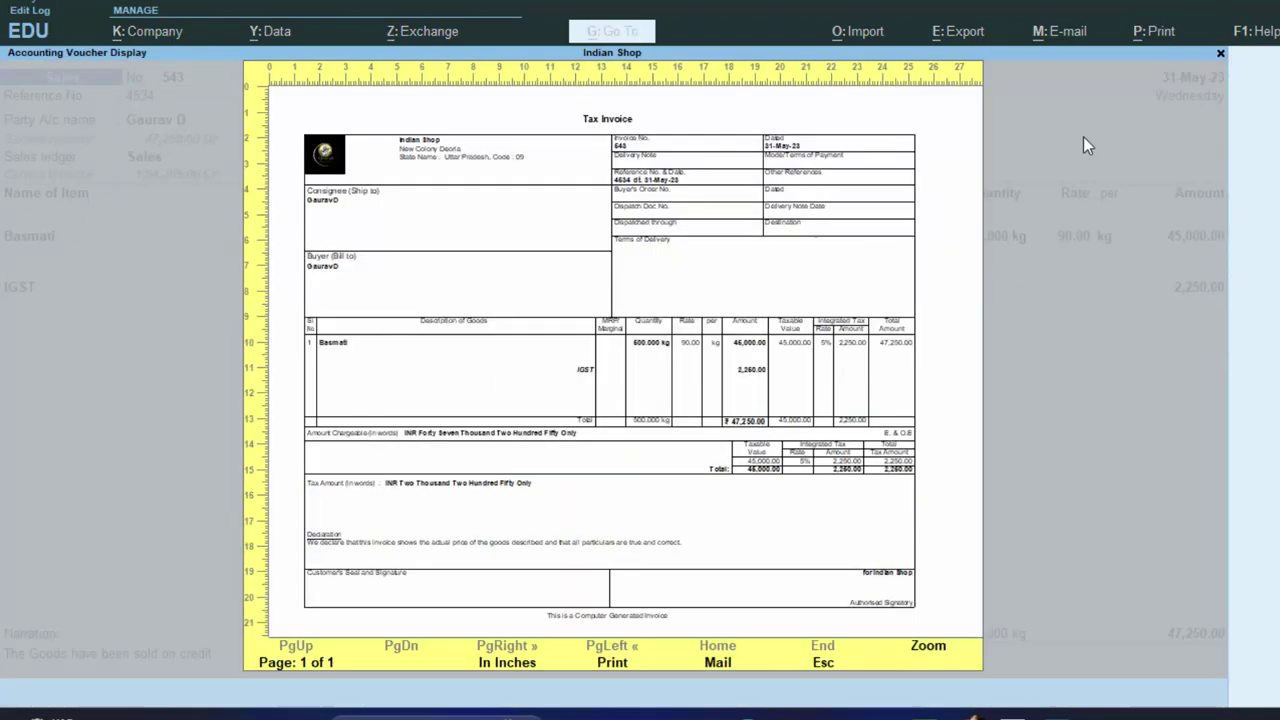